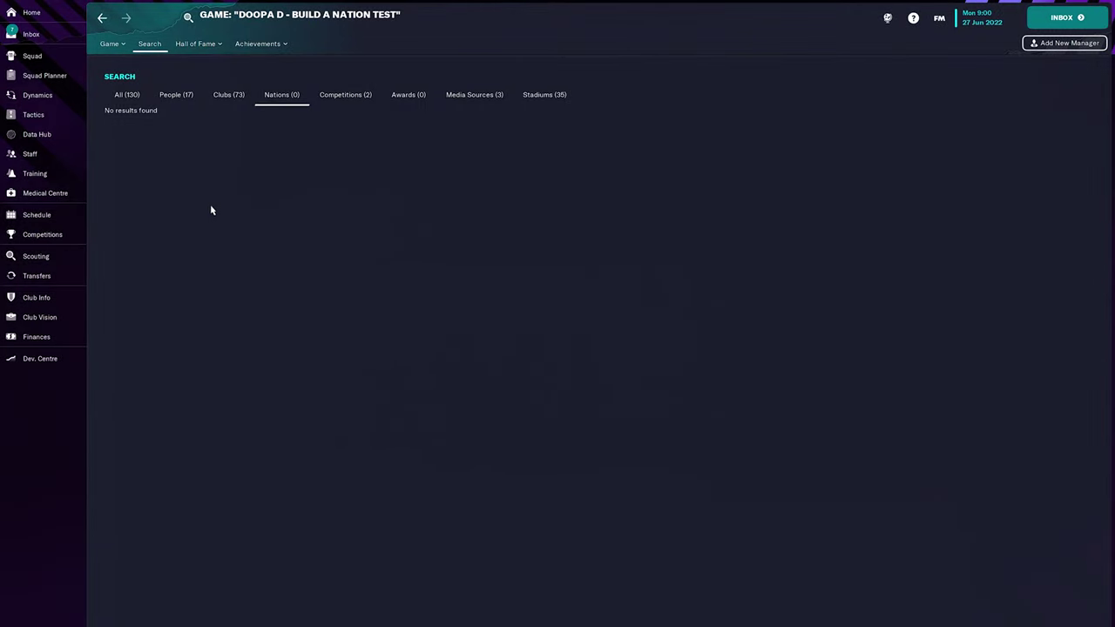
Step: View the Competitions search results, then return to the empty Nations (0) results
left_click(352, 97)
left_click(294, 98)
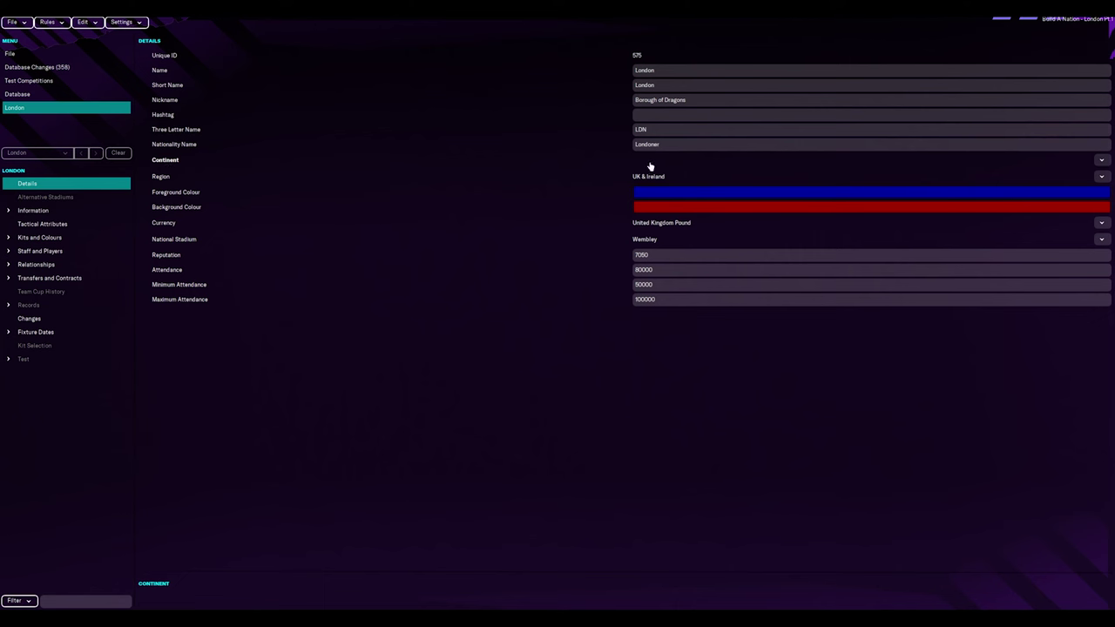
Step: Pick Europe from London's Continent dropdown and confirm it
left_click(1103, 161)
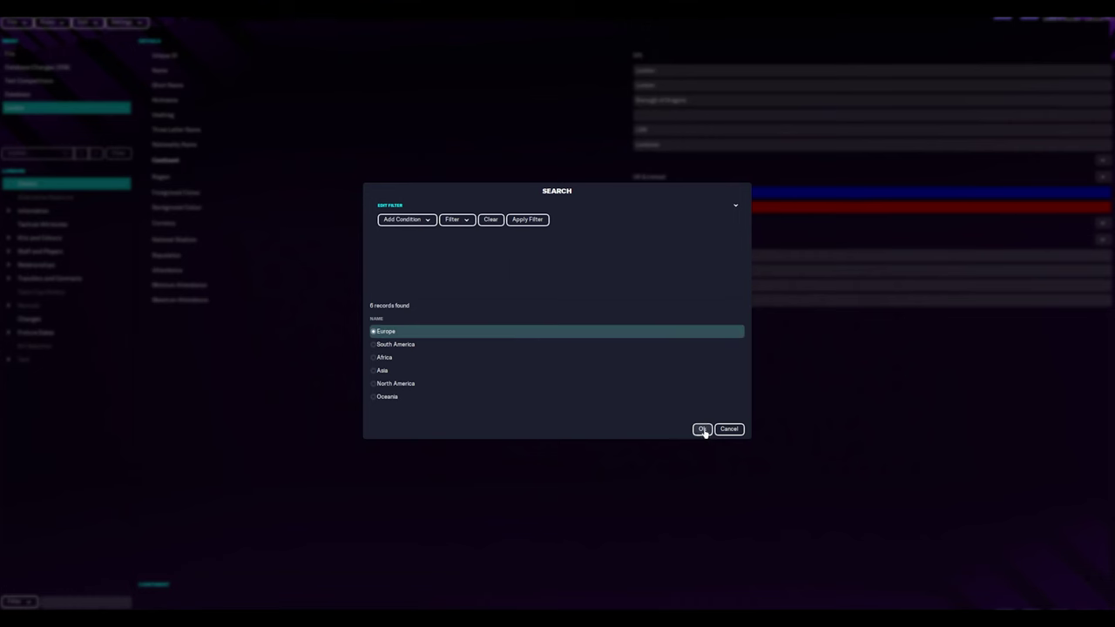
left_click(702, 429)
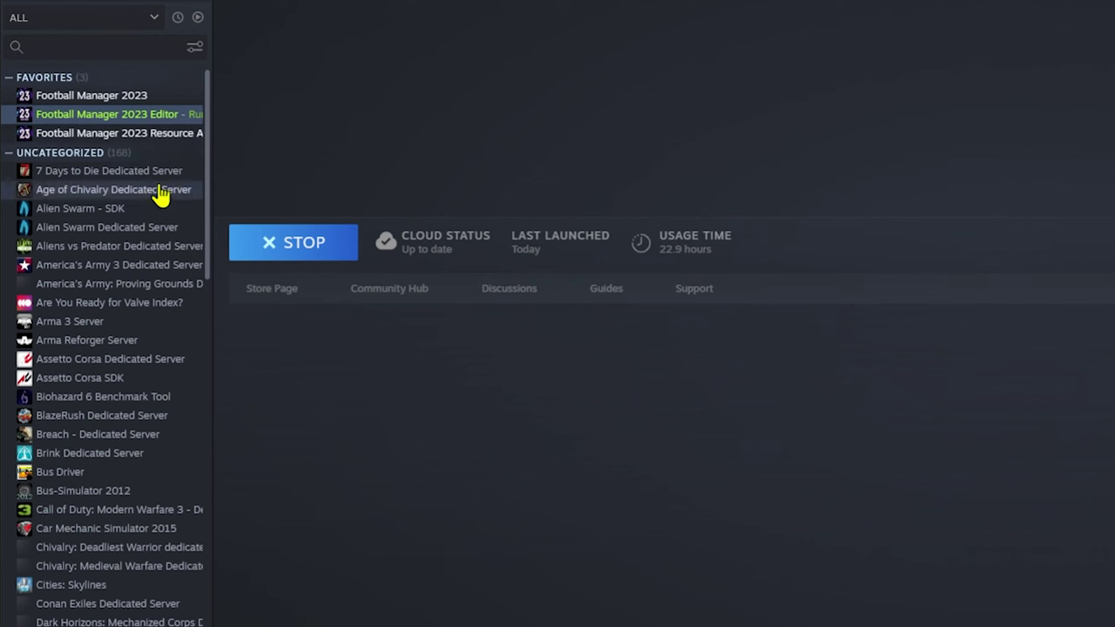
Step: Open the Steam library filter options and scroll down the library list
left_click(84, 24)
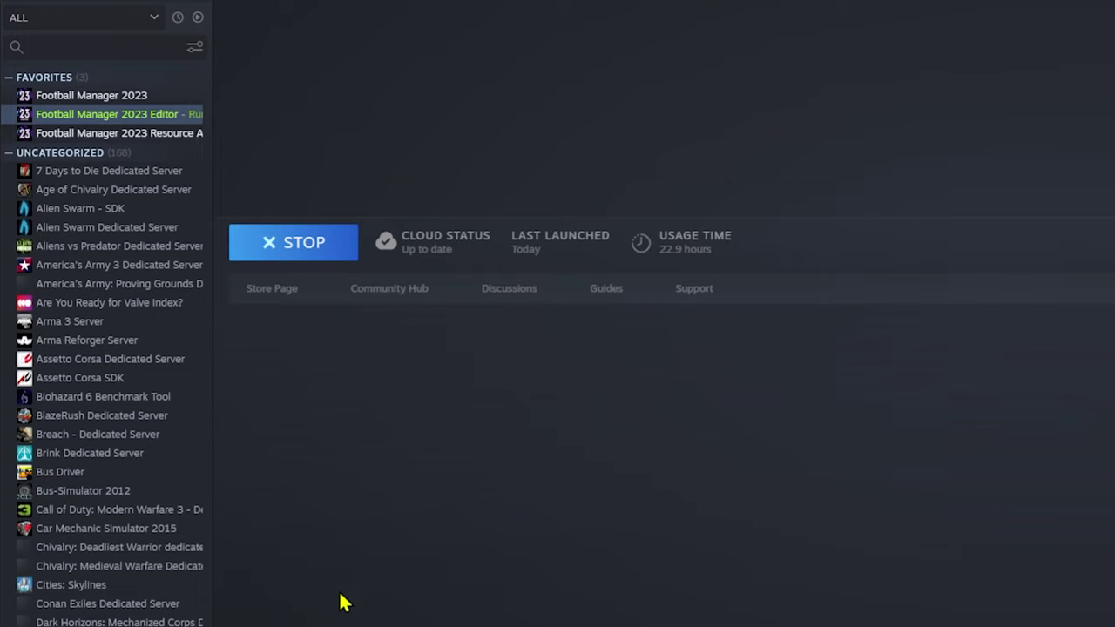
scroll(77, 427, "down", 5)
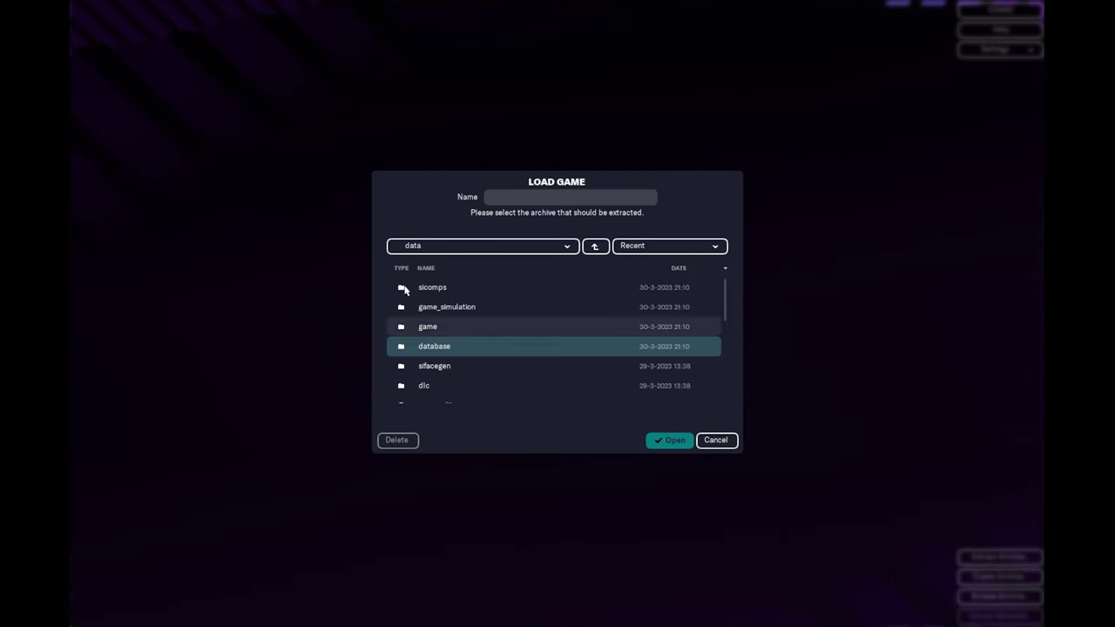
Step: Open the comp editor archive from the data folder and choose FM23 Extract as destination
left_click(543, 246)
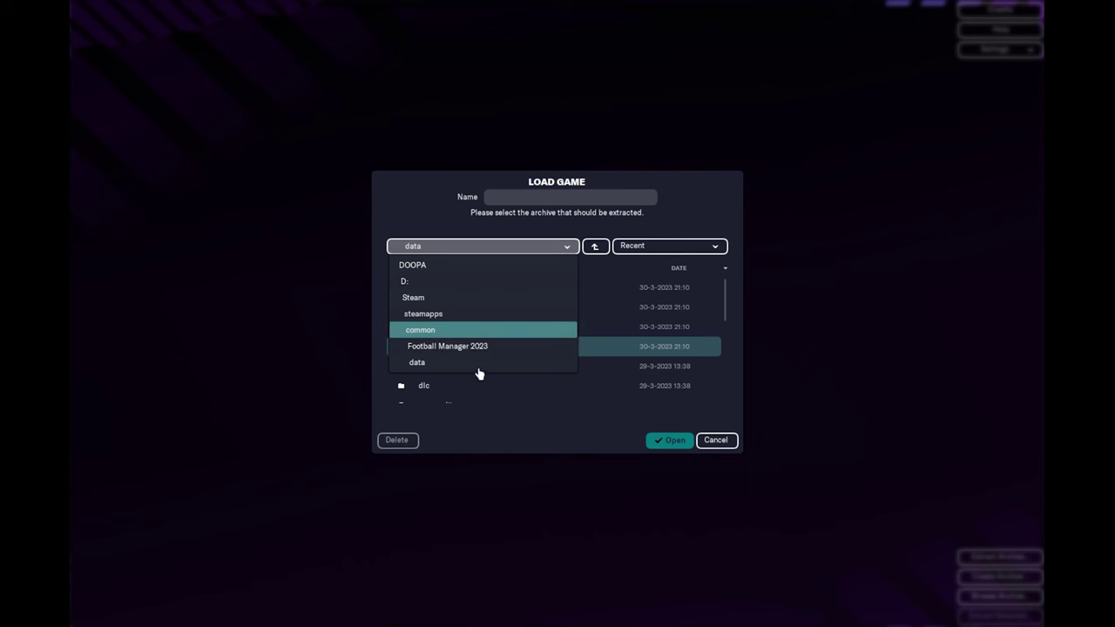
left_click(511, 248)
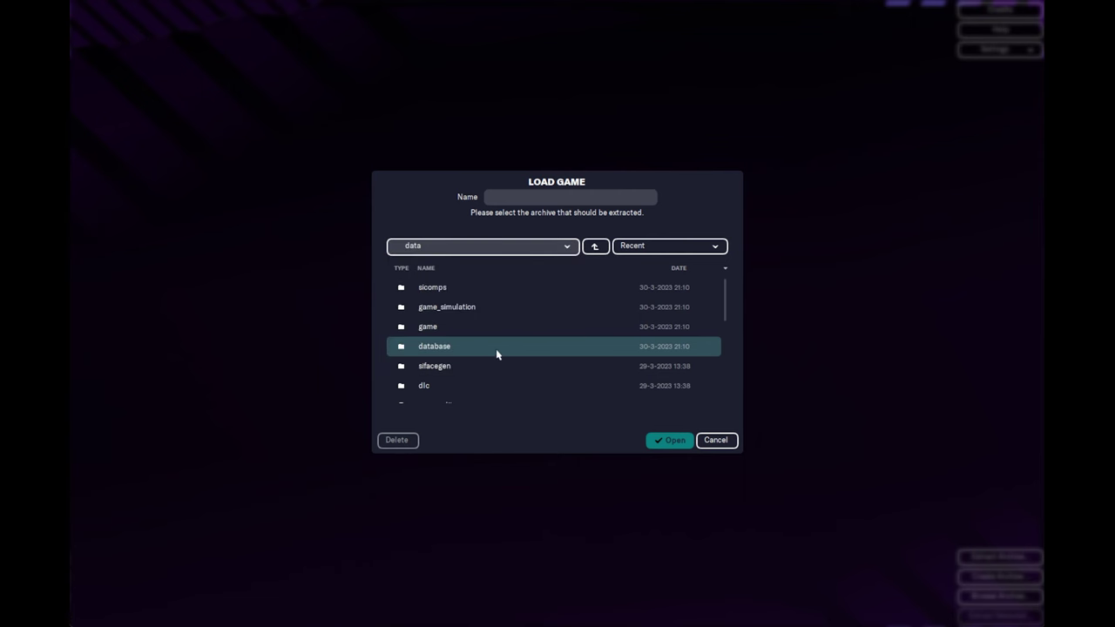
scroll(499, 343, "down", 2)
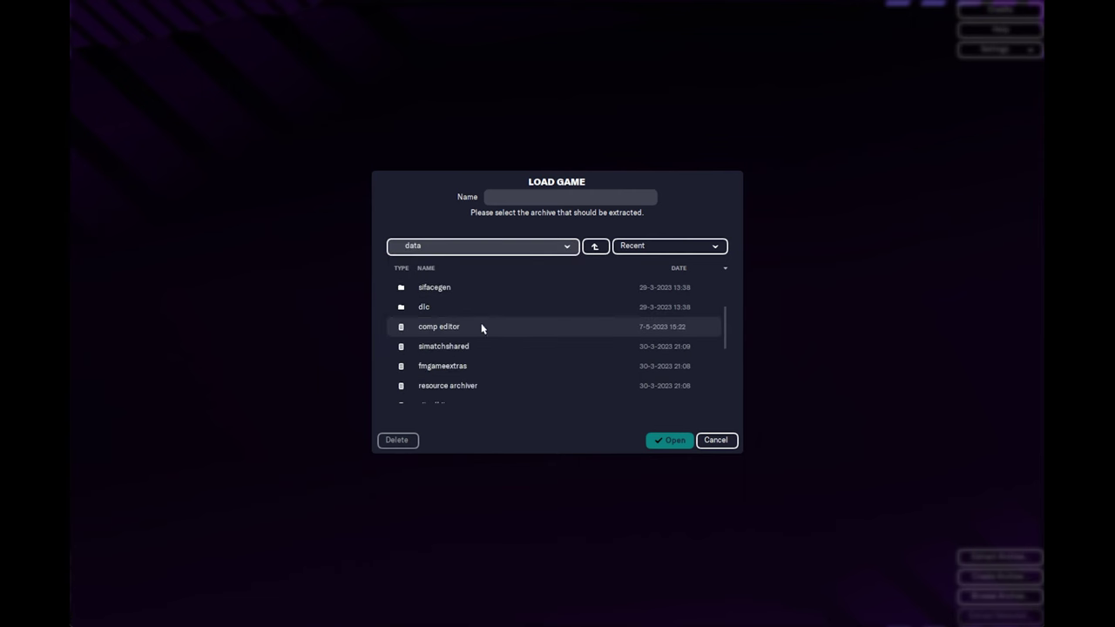
left_click(482, 327)
left_click(669, 440)
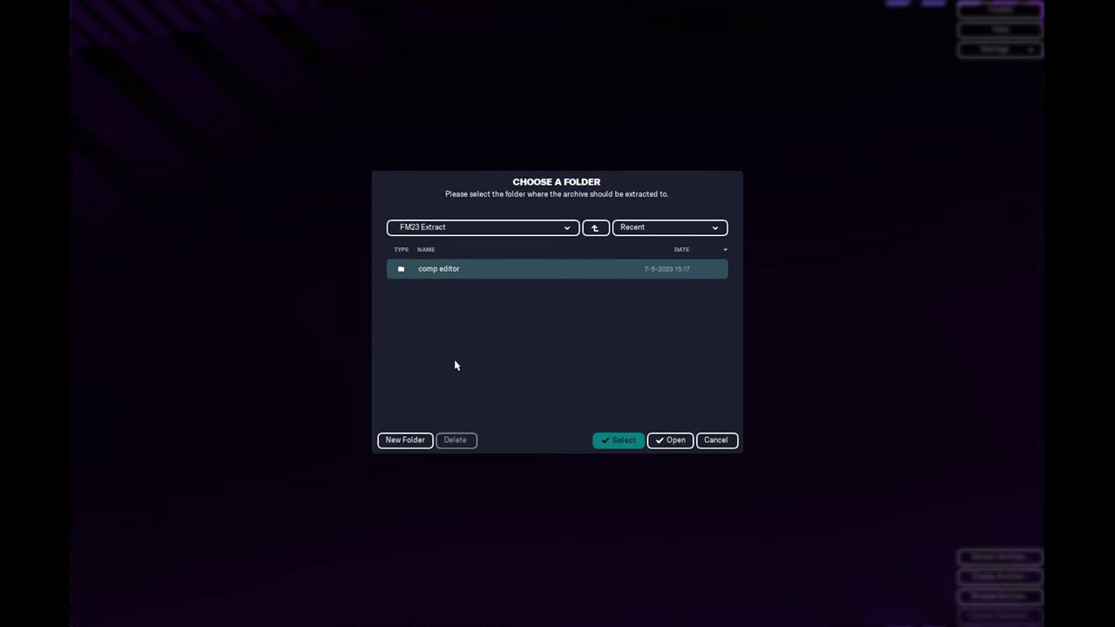
left_click(490, 231)
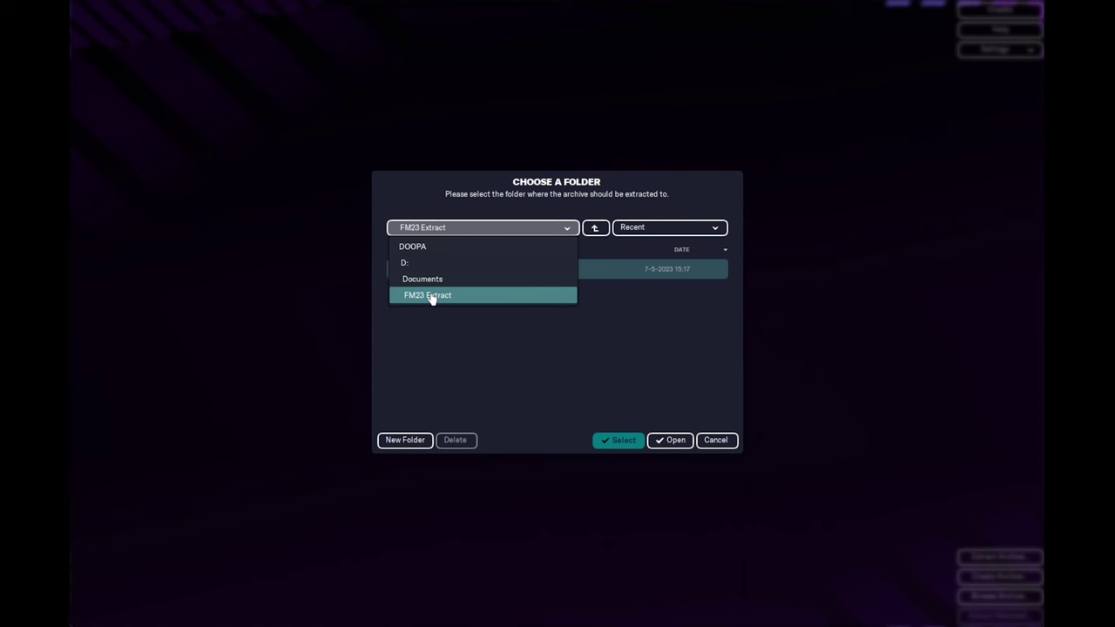
left_click(530, 356)
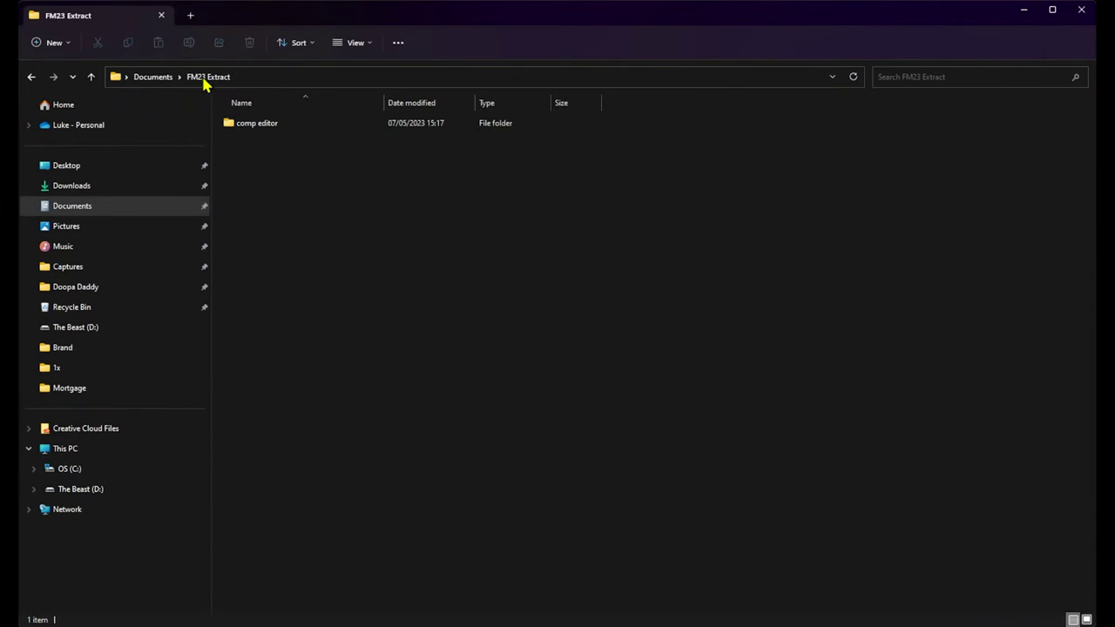
Step: Browse into comp editor\format\database and select nation.xml
double_click(271, 130)
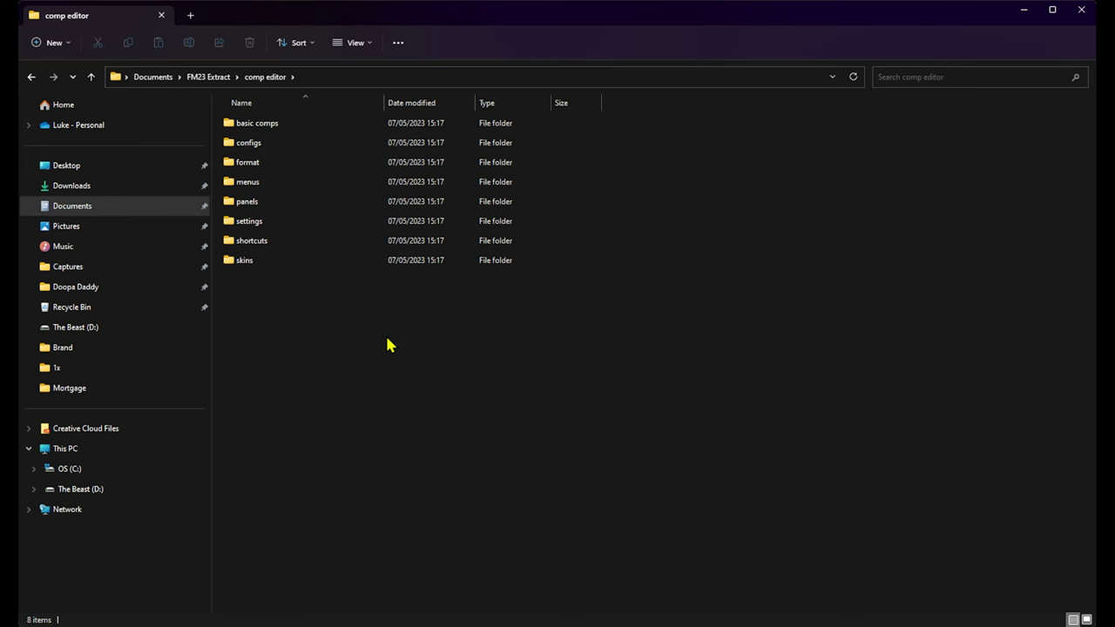
double_click(263, 164)
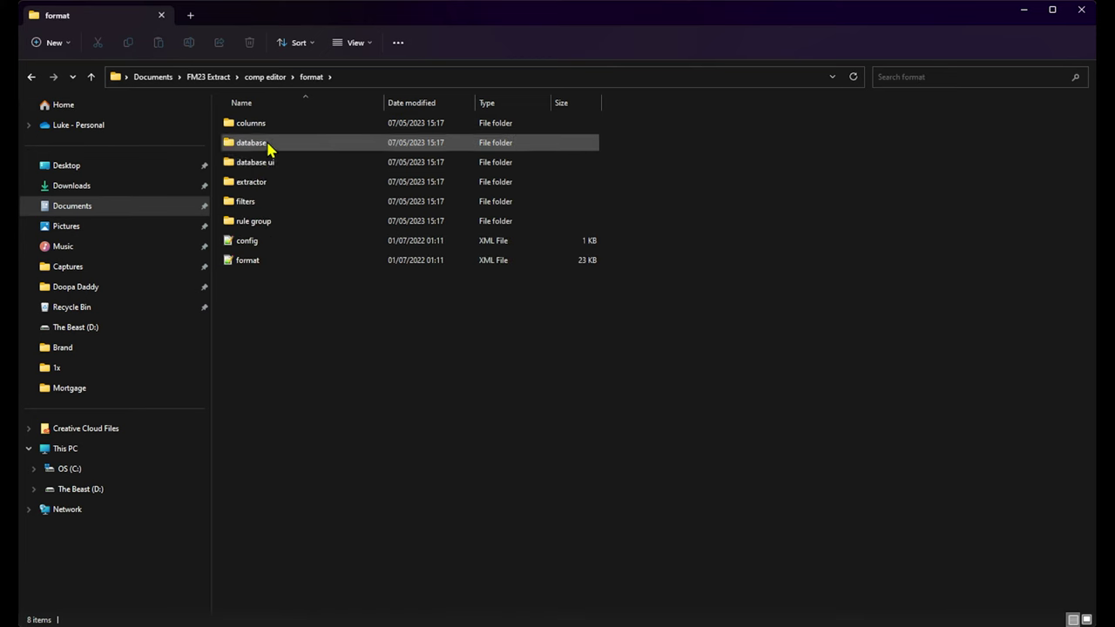
double_click(264, 144)
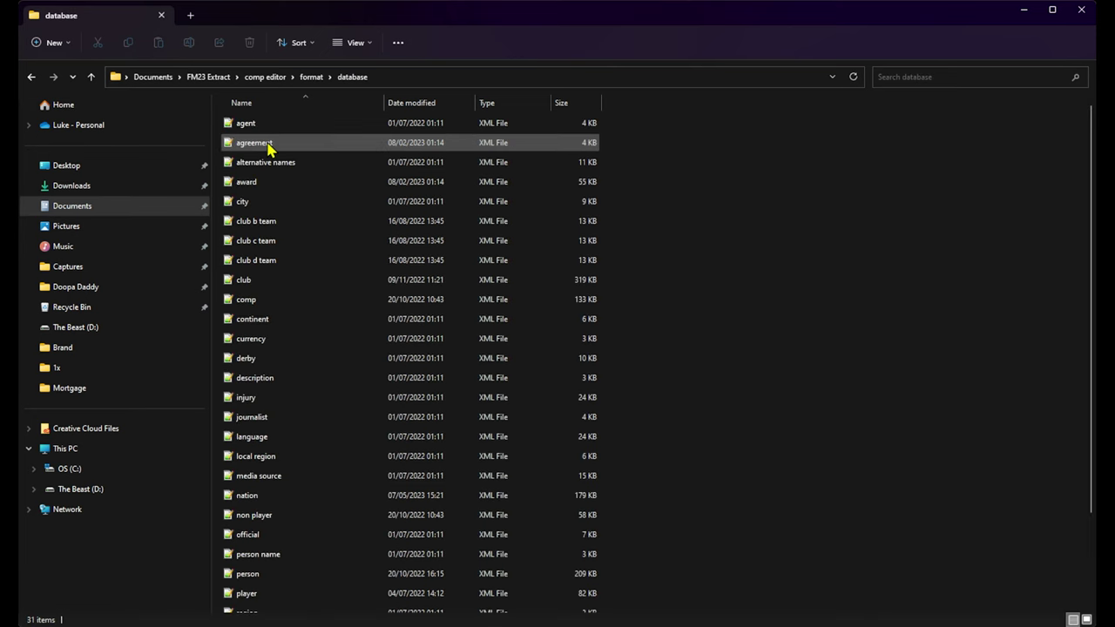
left_click(261, 501)
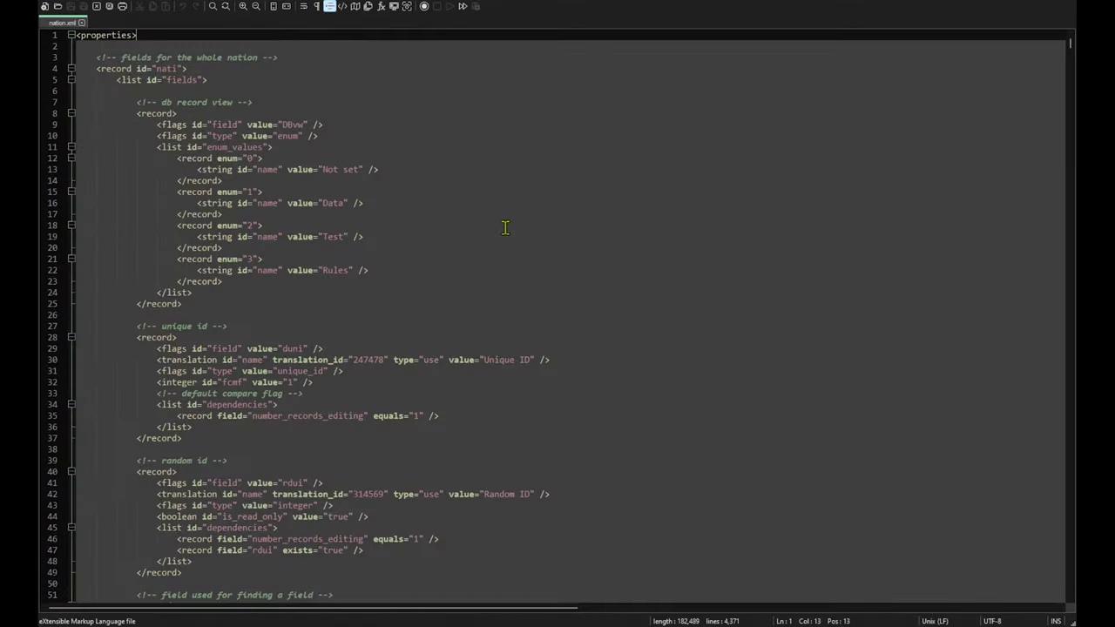
Step: Scroll to the Continent record and change its is_read_only value to true
scroll(484, 252, "down", 20)
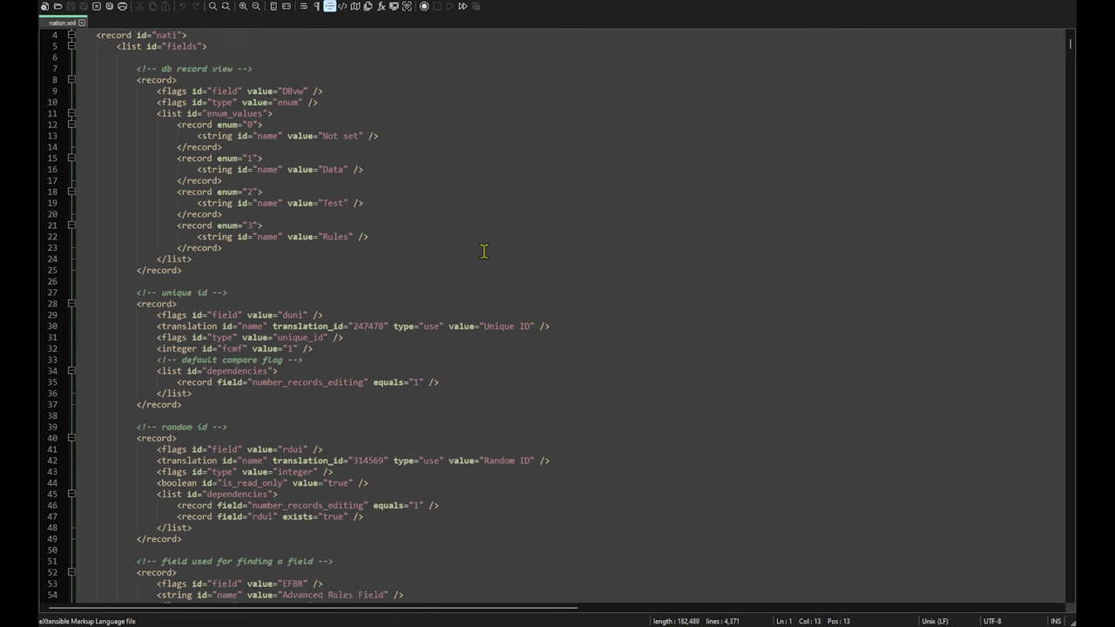
scroll(484, 252, "down", 19)
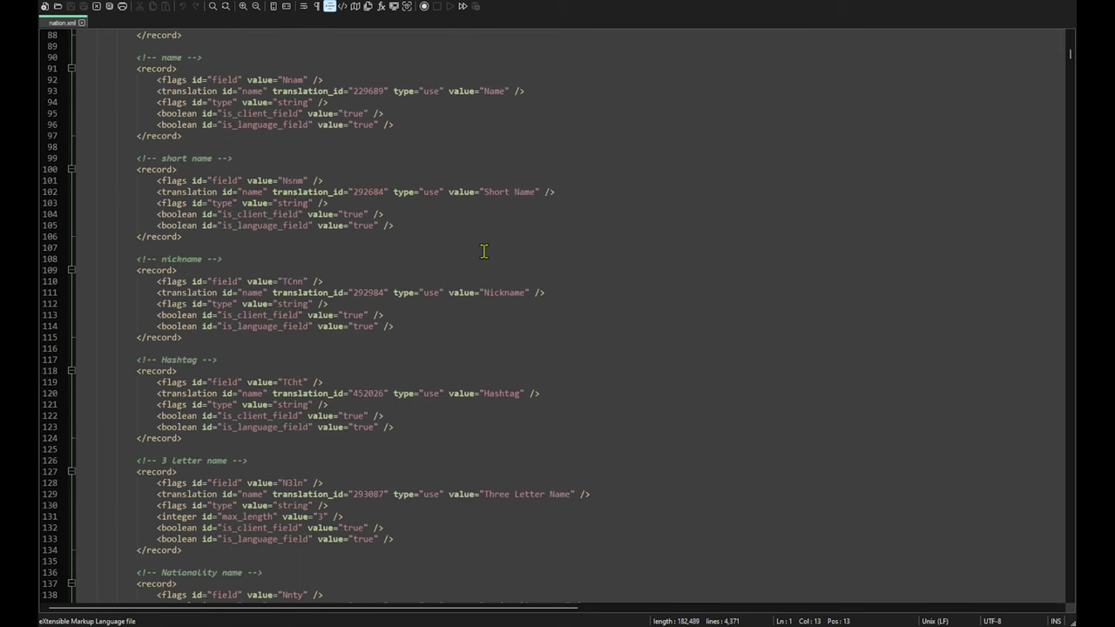
scroll(484, 252, "down", 12)
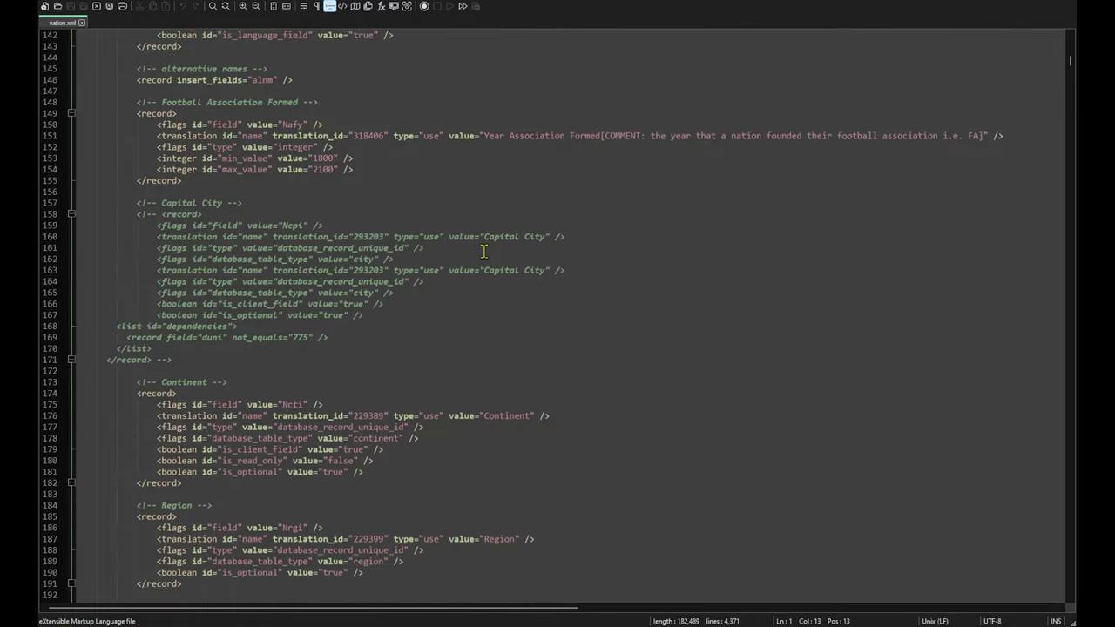
left_click(234, 114)
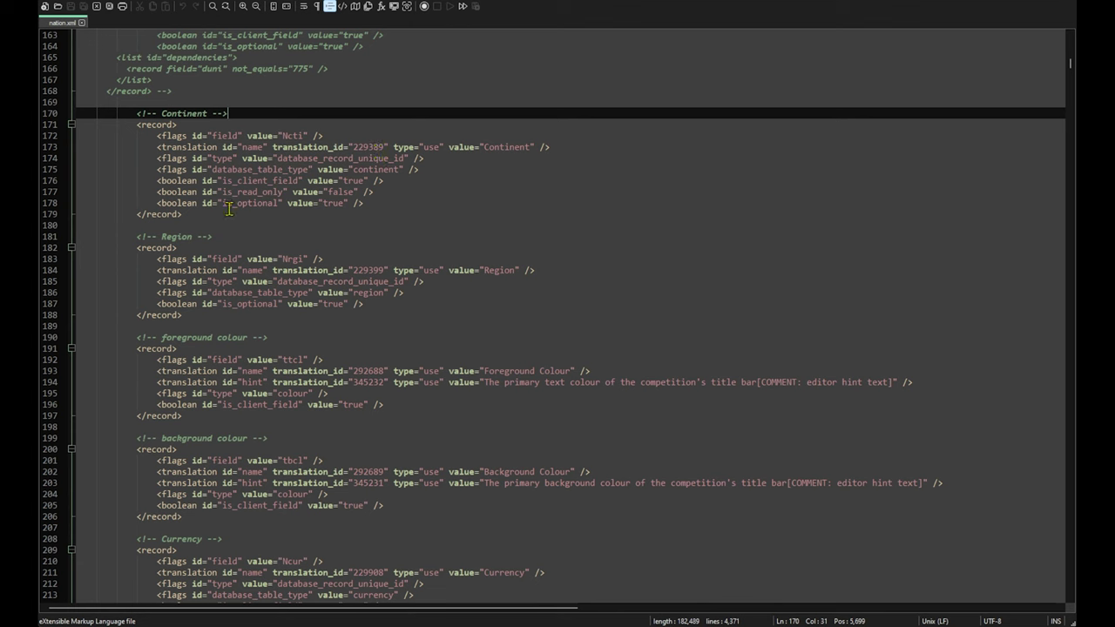
left_click_drag(157, 192, 281, 190)
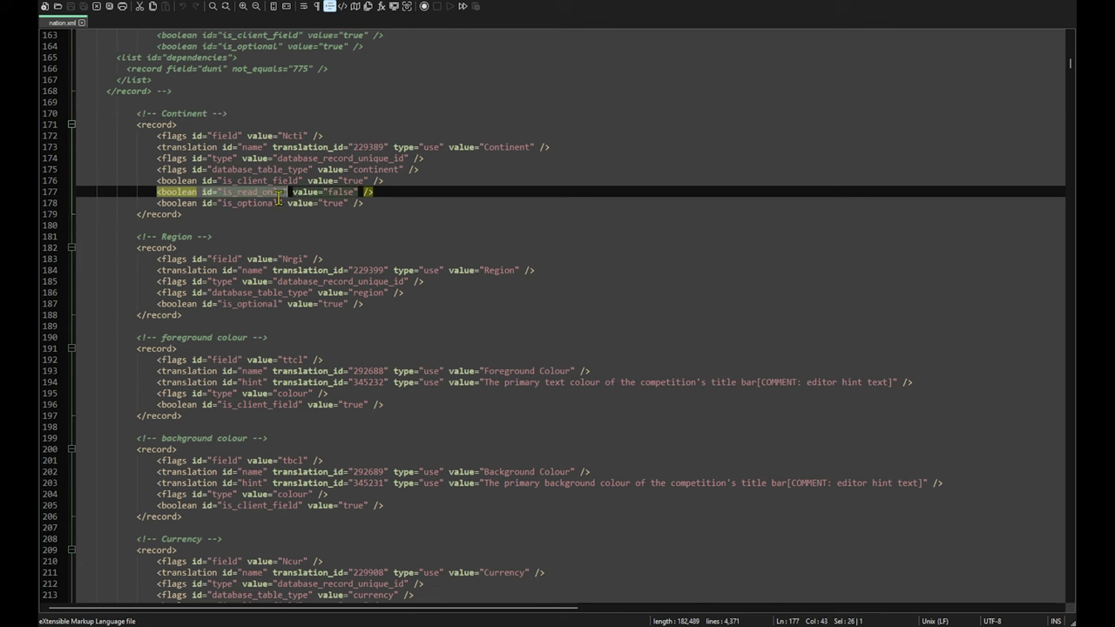
left_click(404, 195)
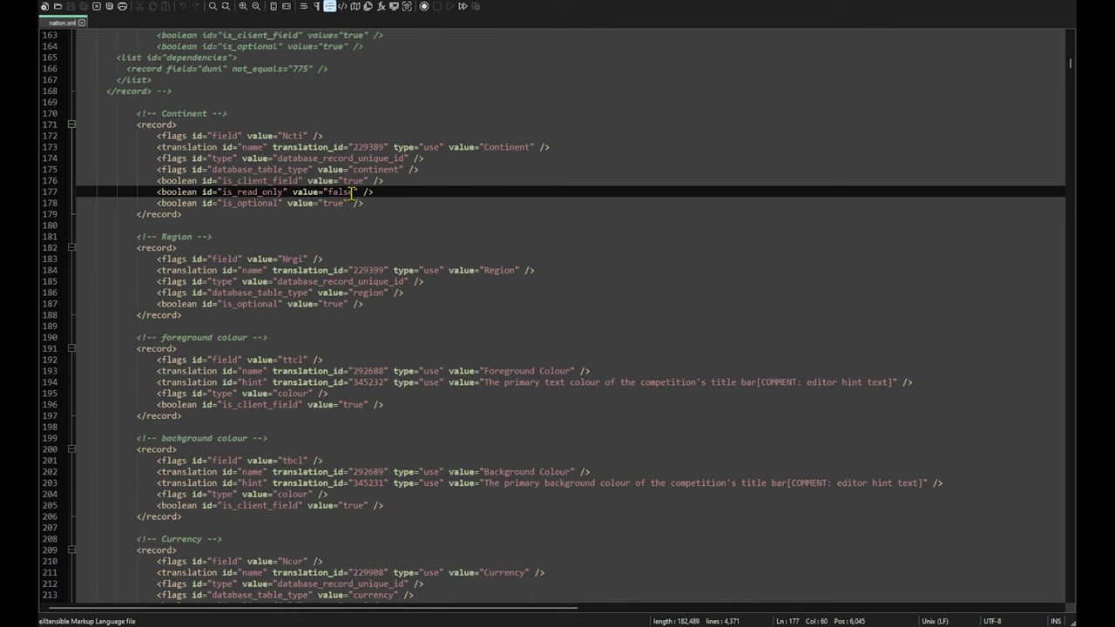
left_click_drag(354, 191, 328, 191)
type("true")
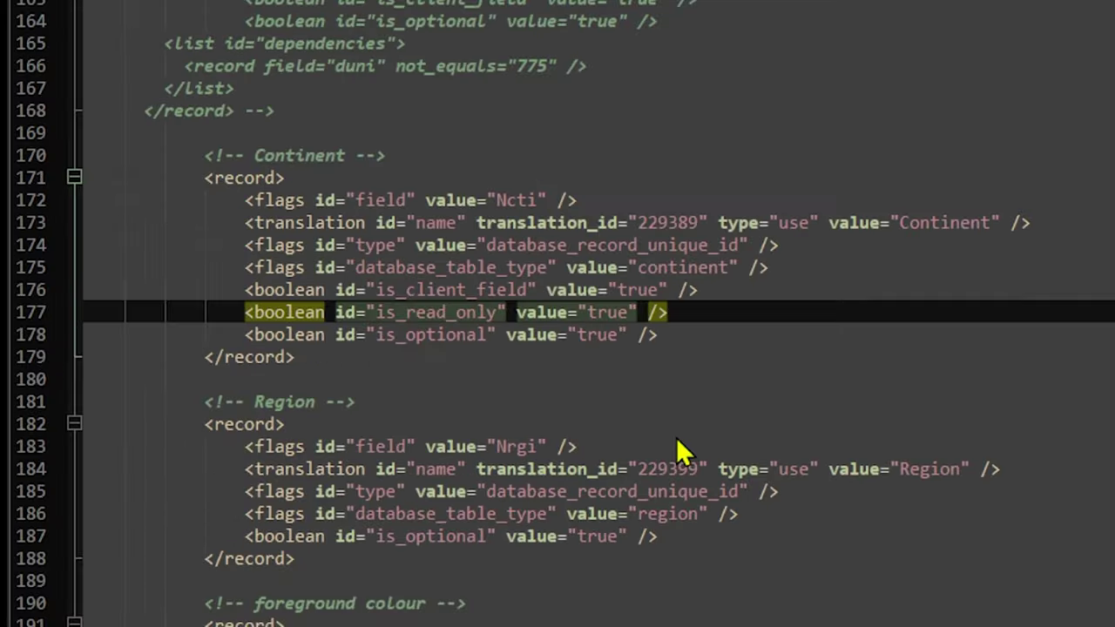
Step: Change the is_read_only value back to false and save nation.xml
key("Down")
key("Down")
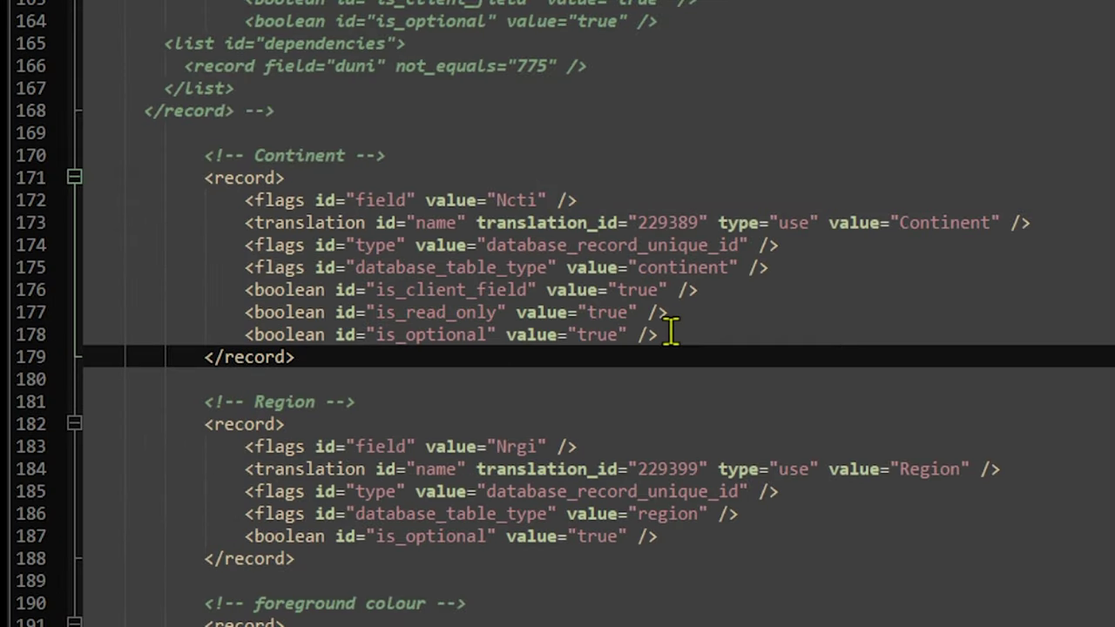
left_click(625, 311)
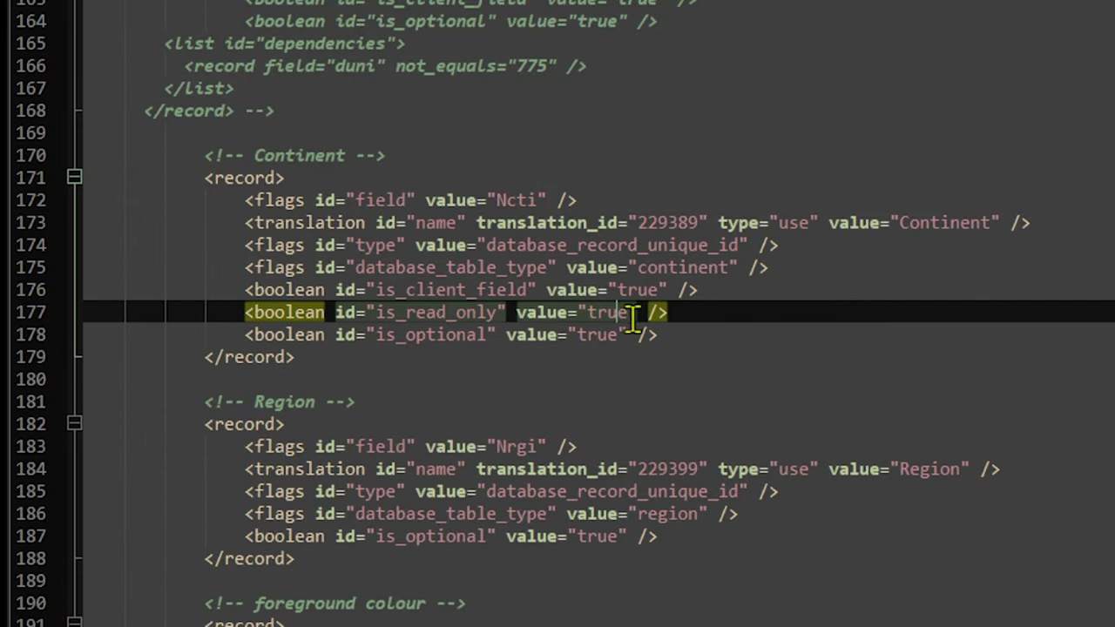
double_click(590, 312)
type("false")
left_click(823, 376)
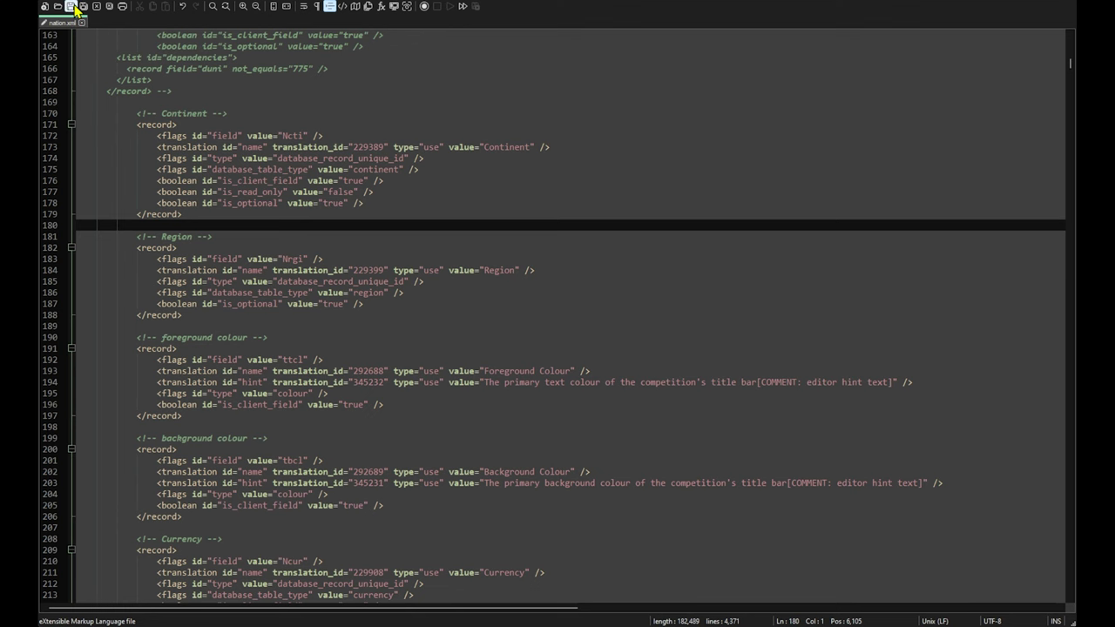
left_click(71, 6)
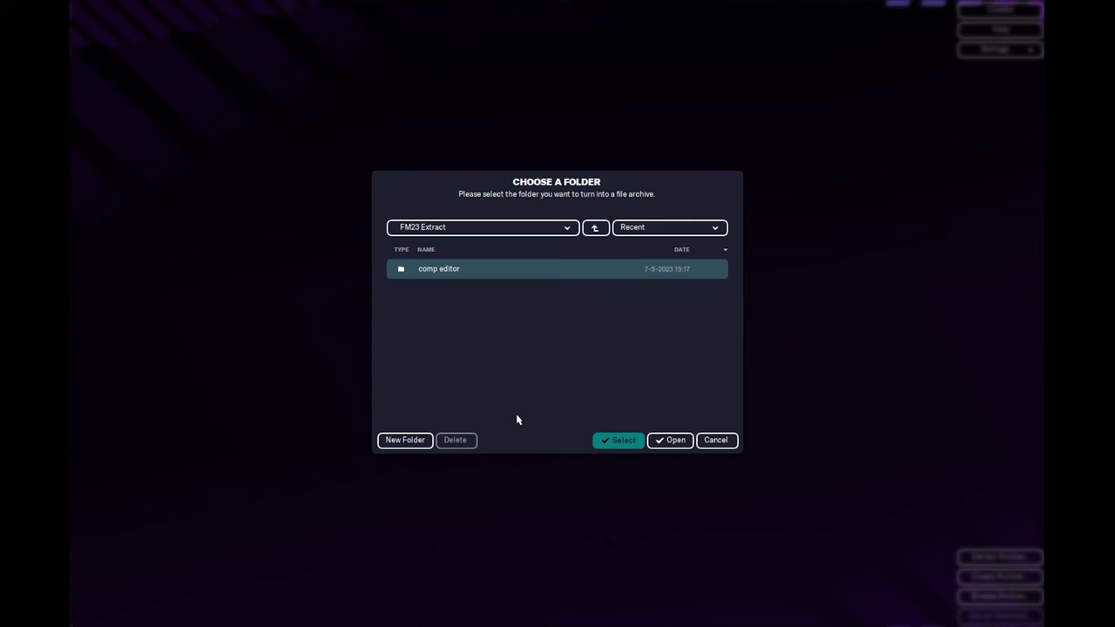
Step: Select FM23 Extract's comp editor folder for archiving and keep the data folder as save location
left_click(509, 323)
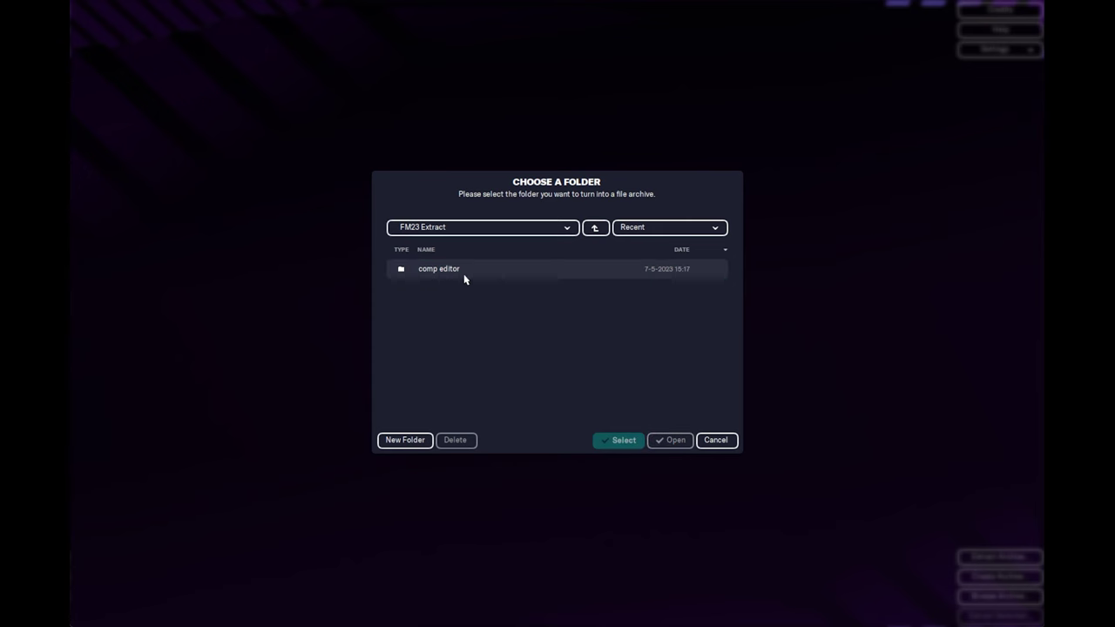
left_click(463, 274)
left_click(620, 444)
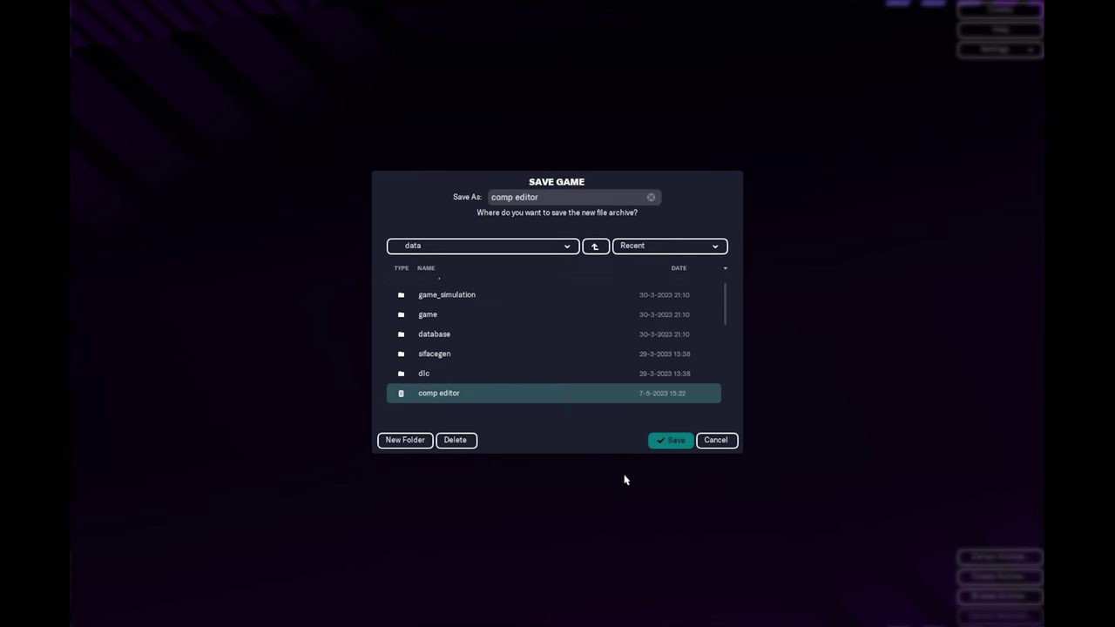
scroll(489, 356, "down", 1)
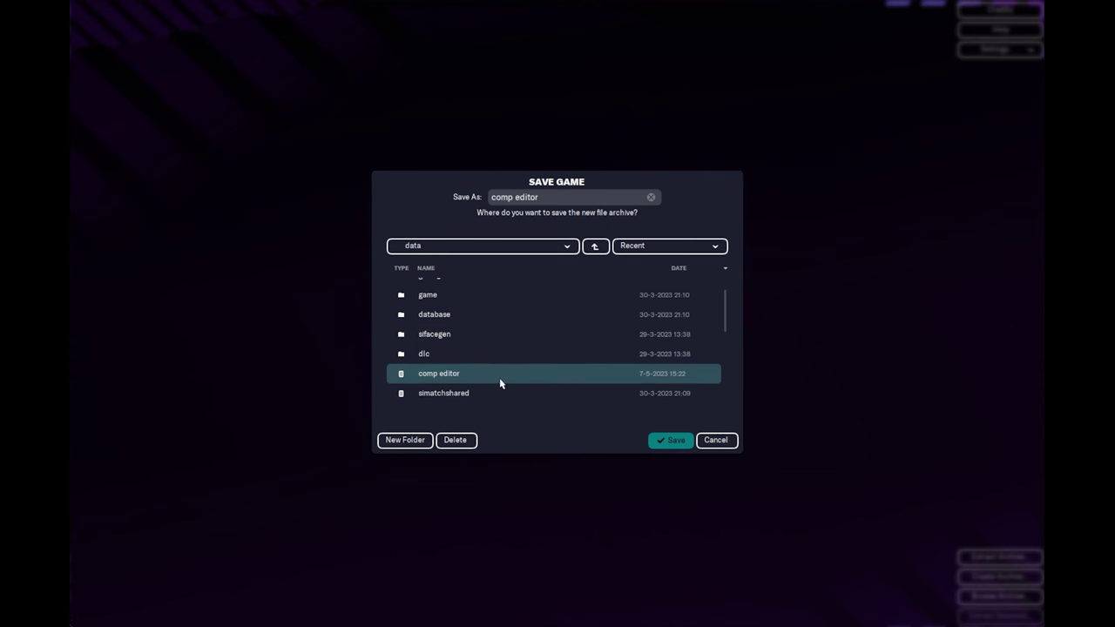
left_click(503, 247)
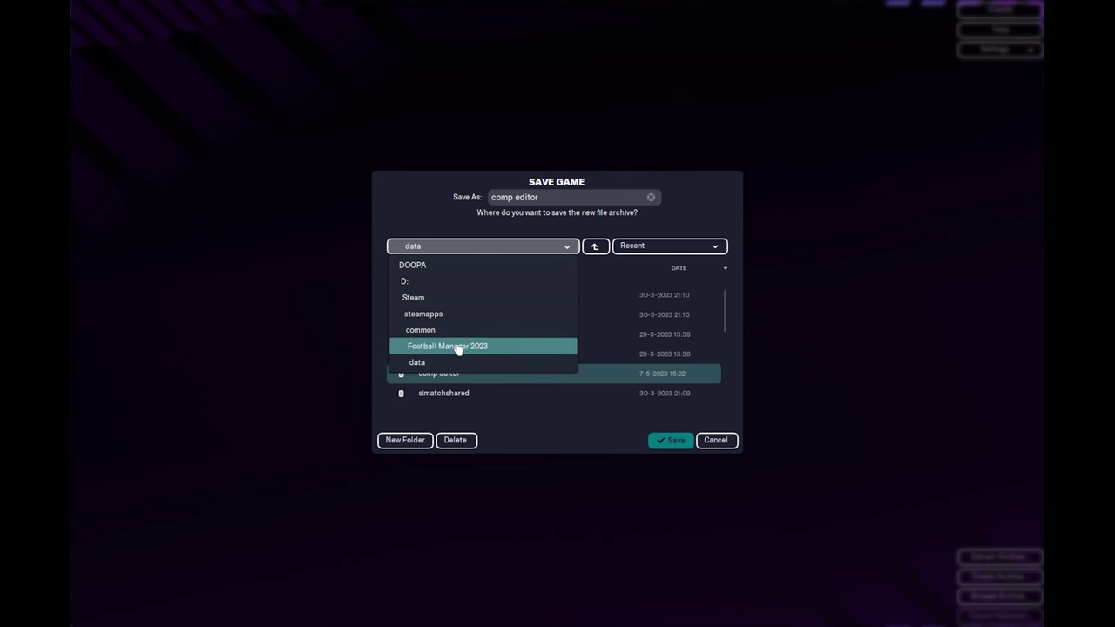
left_click(515, 240)
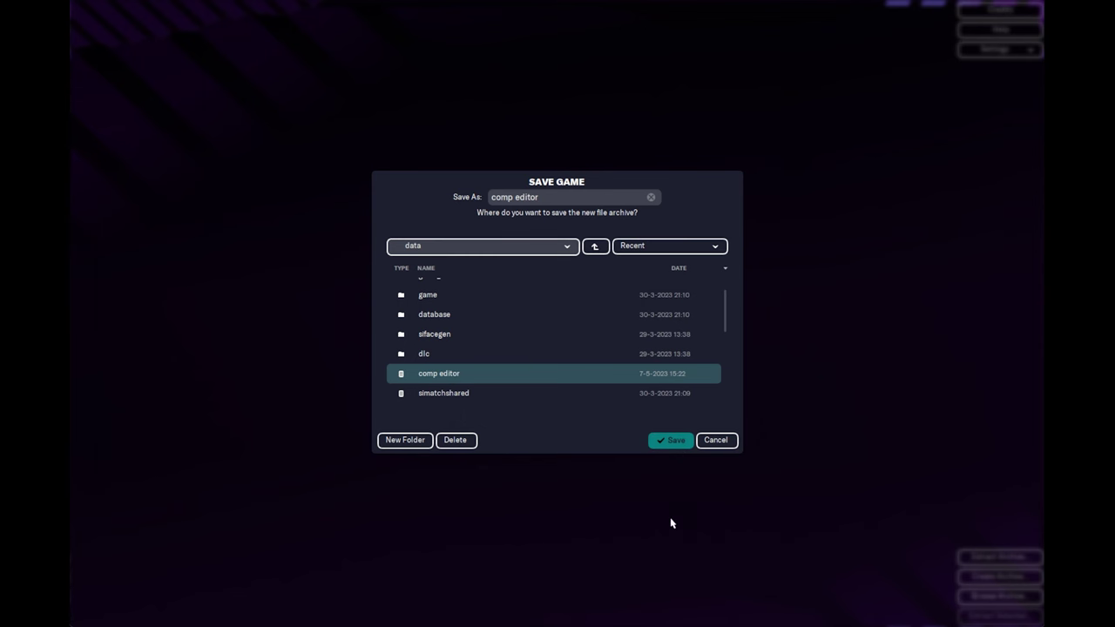
Step: Save the comp editor archive over the existing one, then load the Build A Nation - London Pt.1 editor data
left_click(670, 440)
left_click(617, 338)
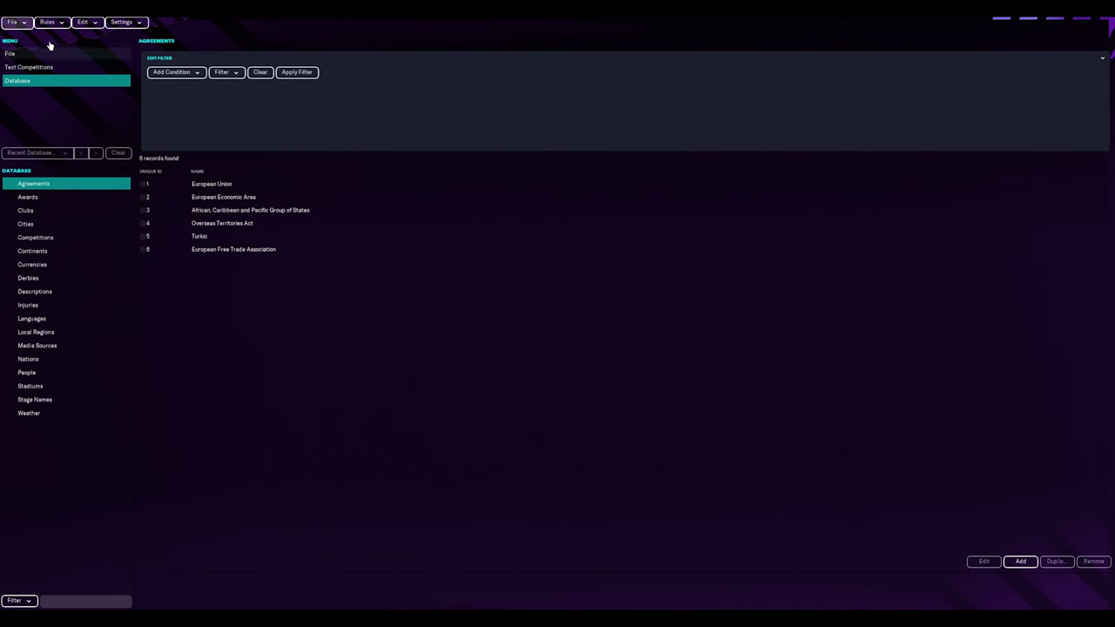
left_click(14, 21)
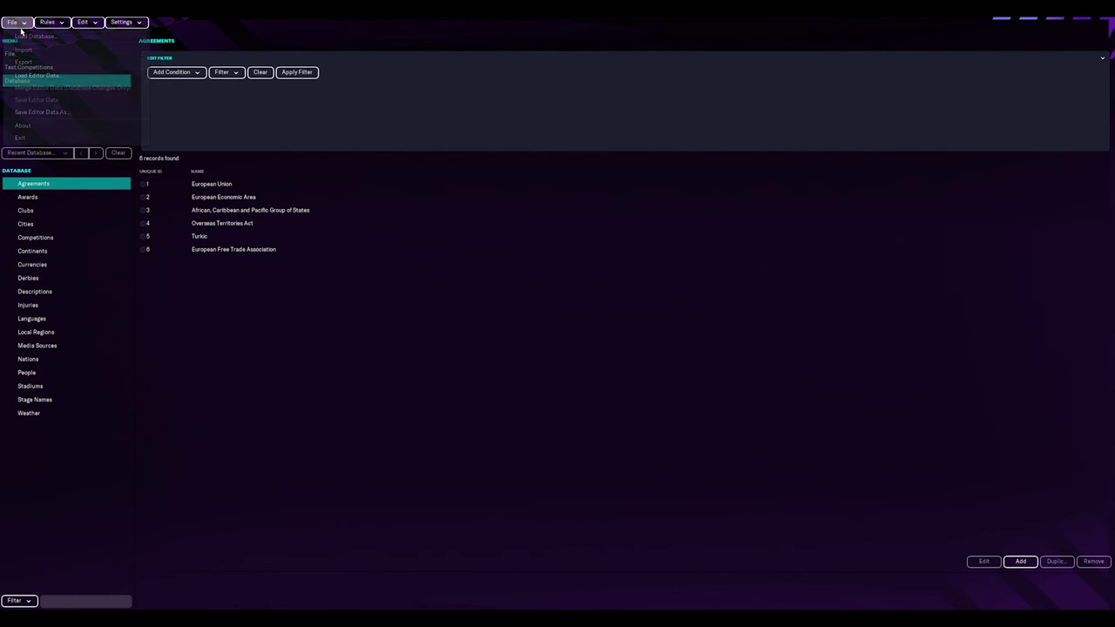
left_click(57, 76)
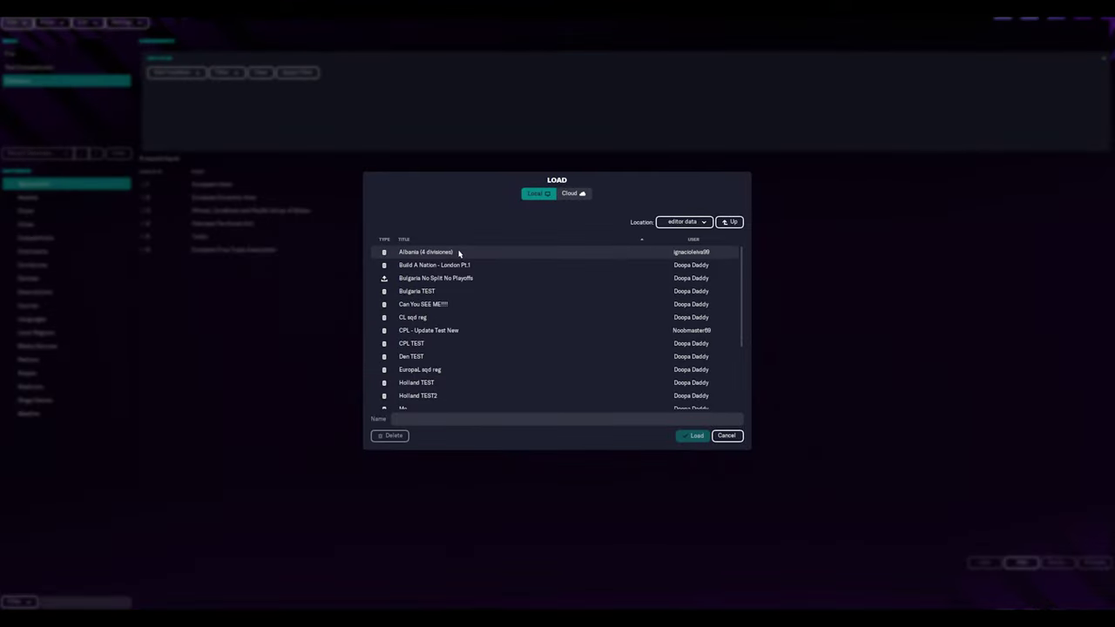
left_click(471, 264)
left_click(691, 435)
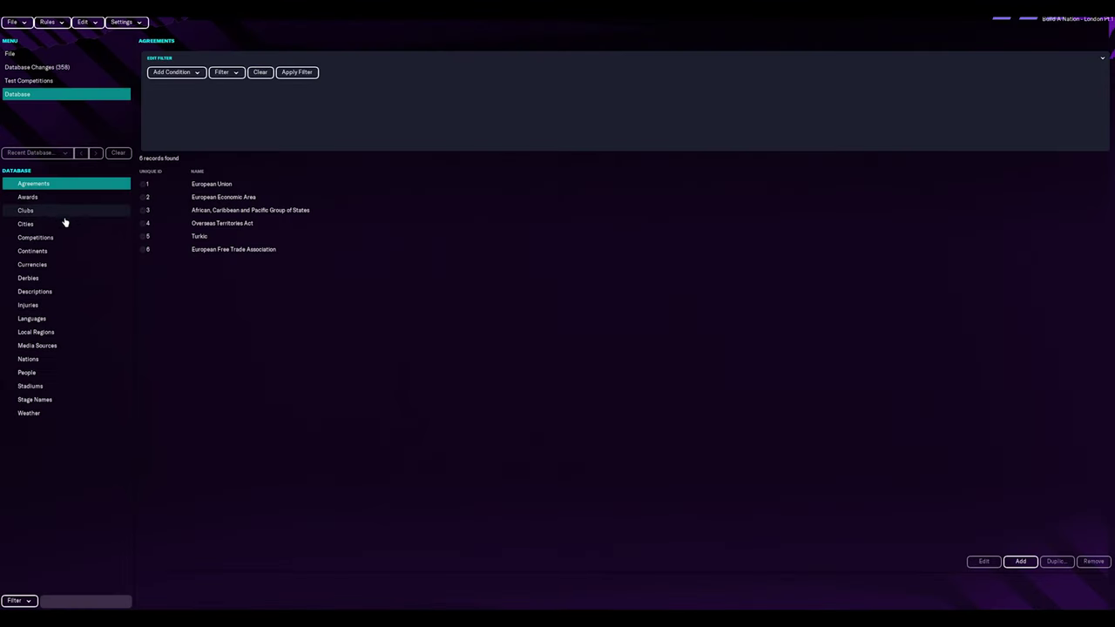
Step: In Nations, open London and set its continent to Europe
left_click(58, 362)
left_click(439, 245)
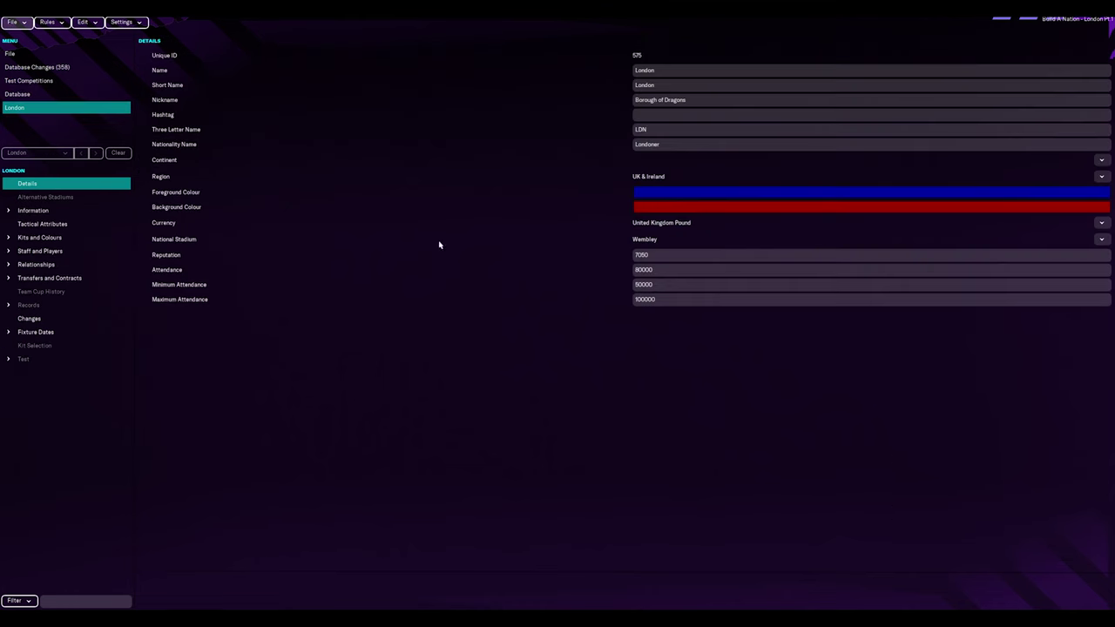
left_click(1101, 160)
left_click(1094, 174)
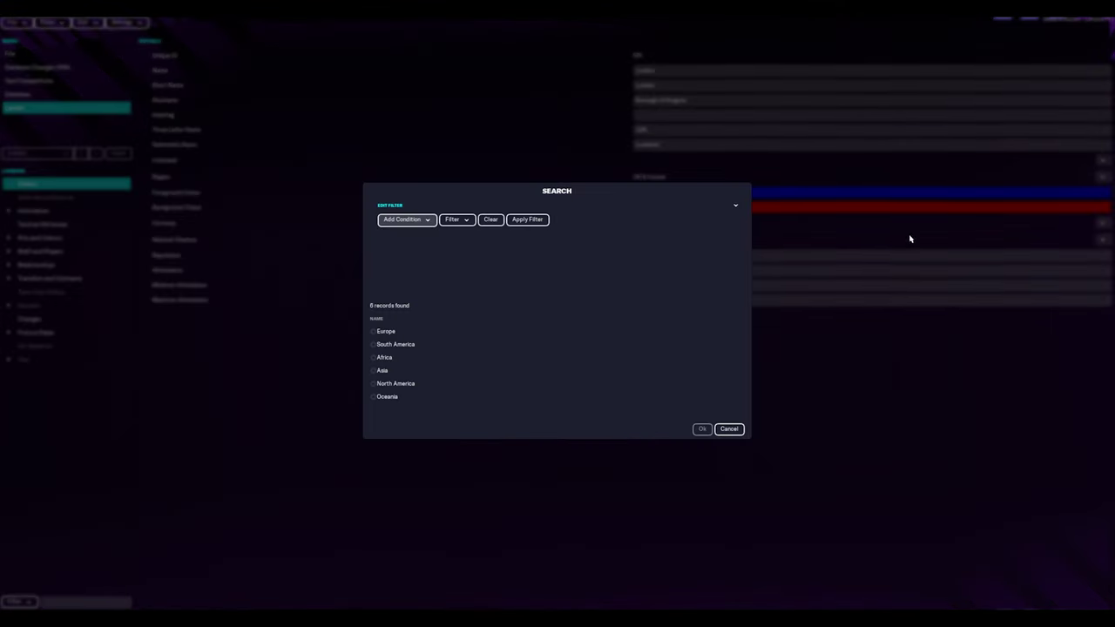
left_click(441, 331)
left_click(702, 428)
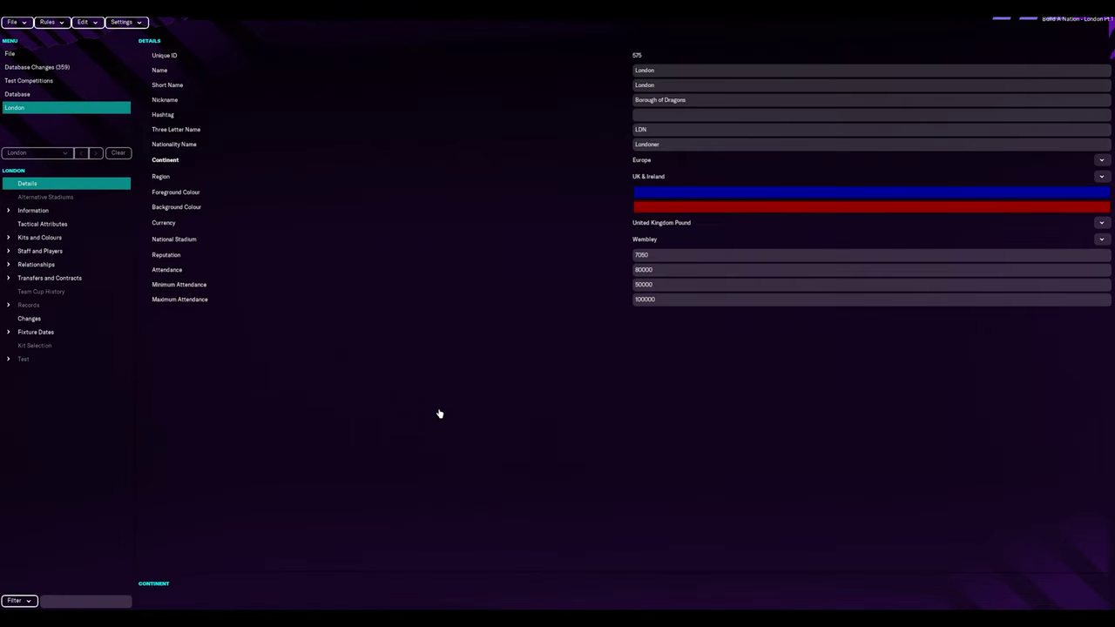
Step: Start the Add Nation Rules wizard and choose London under Other Nations
left_click(59, 21)
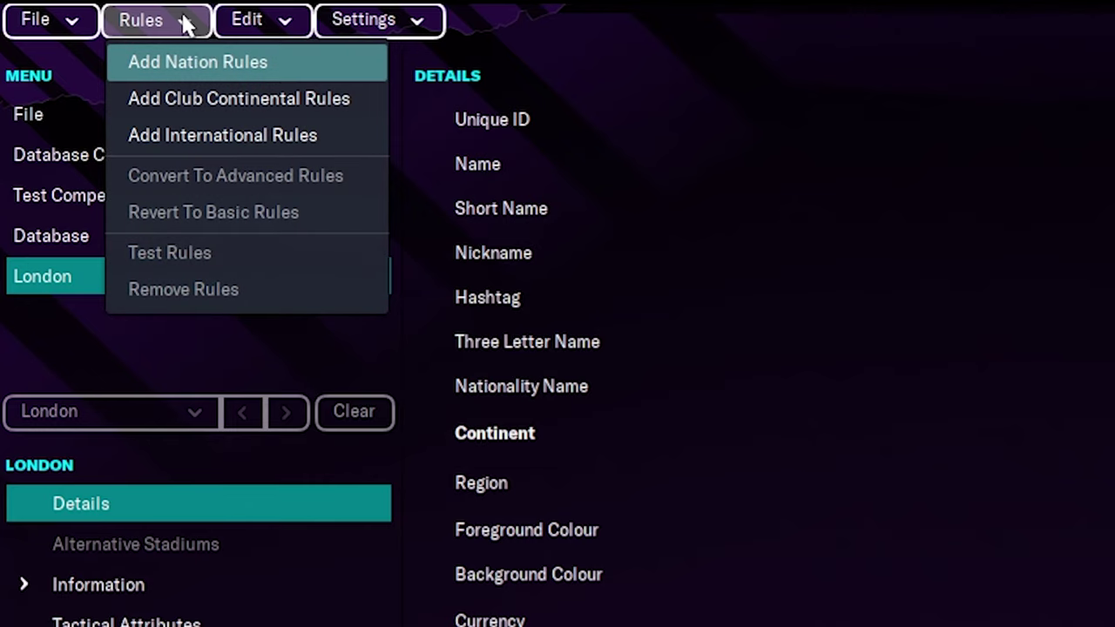
left_click(235, 70)
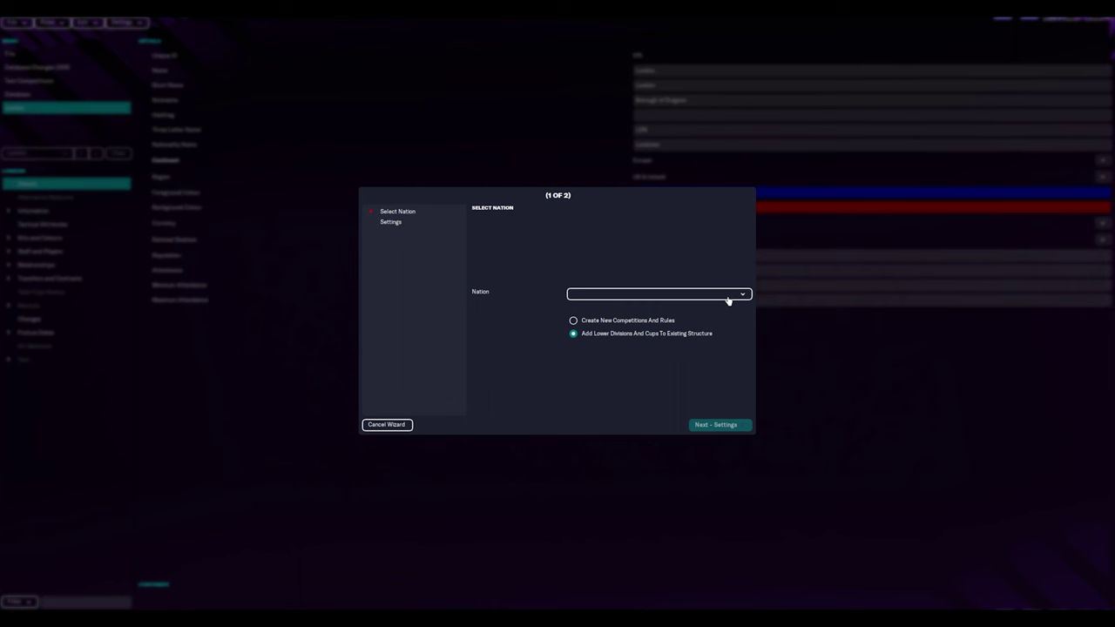
left_click(728, 296)
mouse_move(721, 310)
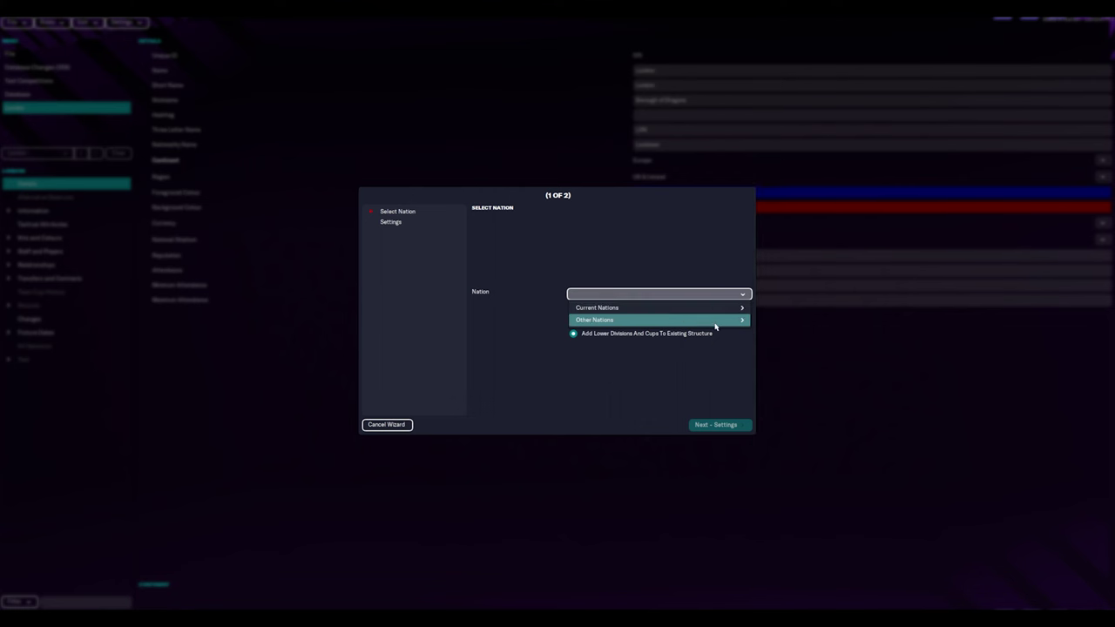
scroll(796, 444, "down", 12)
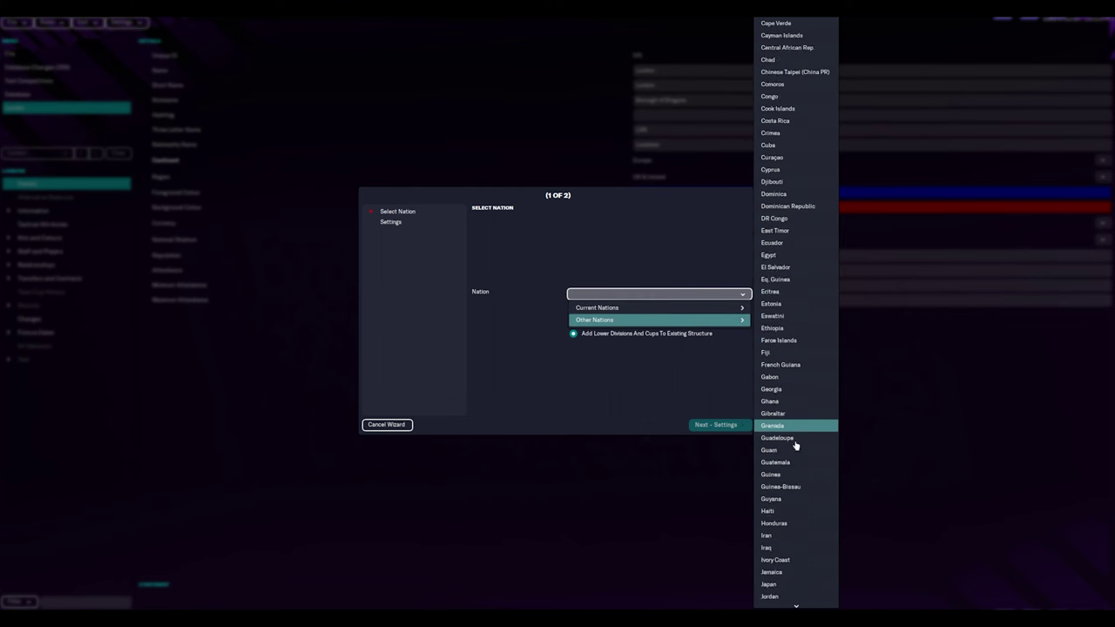
scroll(794, 462, "down", 3)
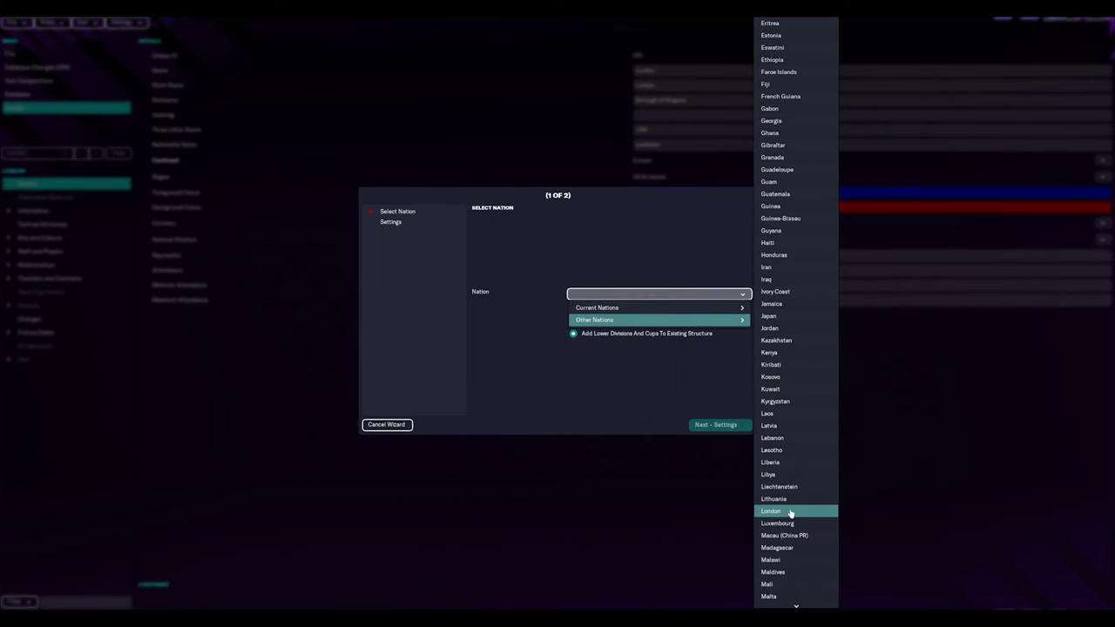
left_click(791, 514)
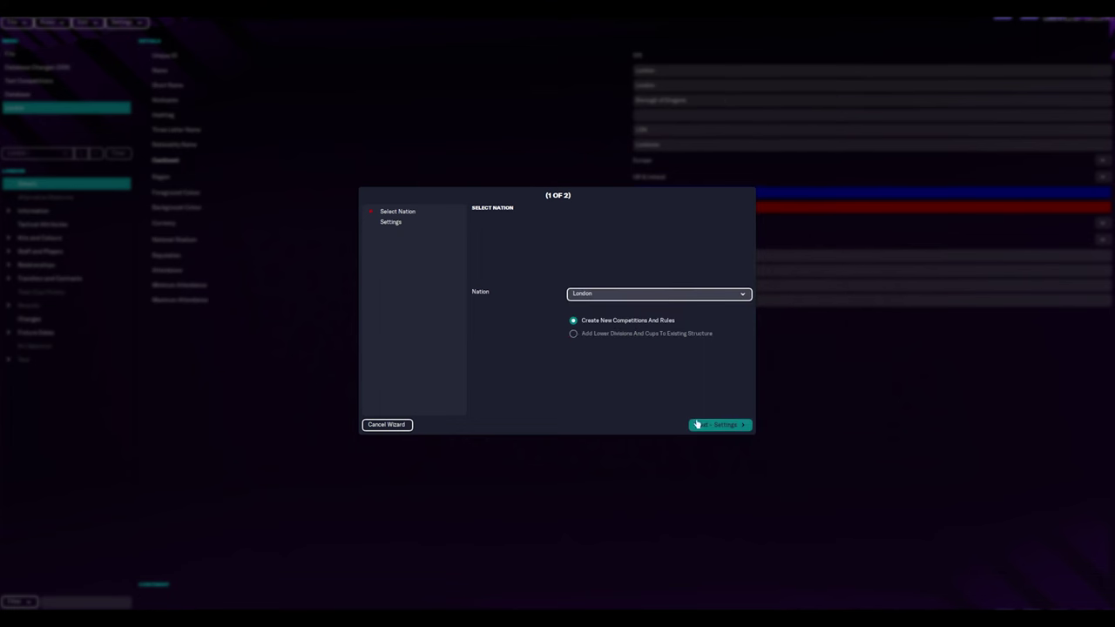
Step: Set the update day to 25 June and the season from 29/7/2022 to 29/5/2023
left_click(713, 426)
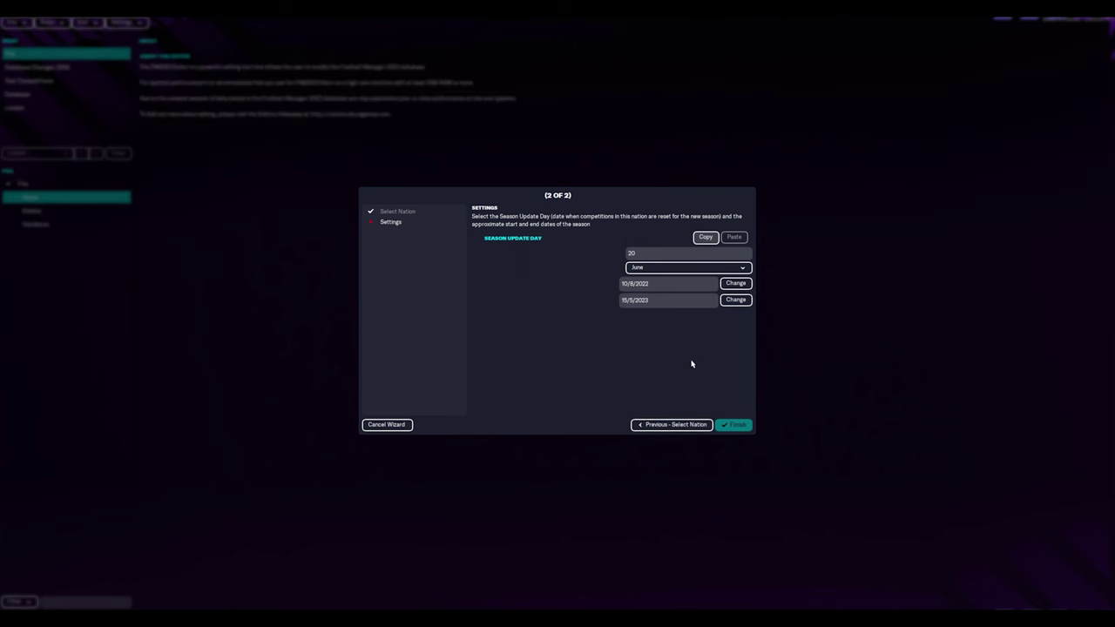
left_click(667, 270)
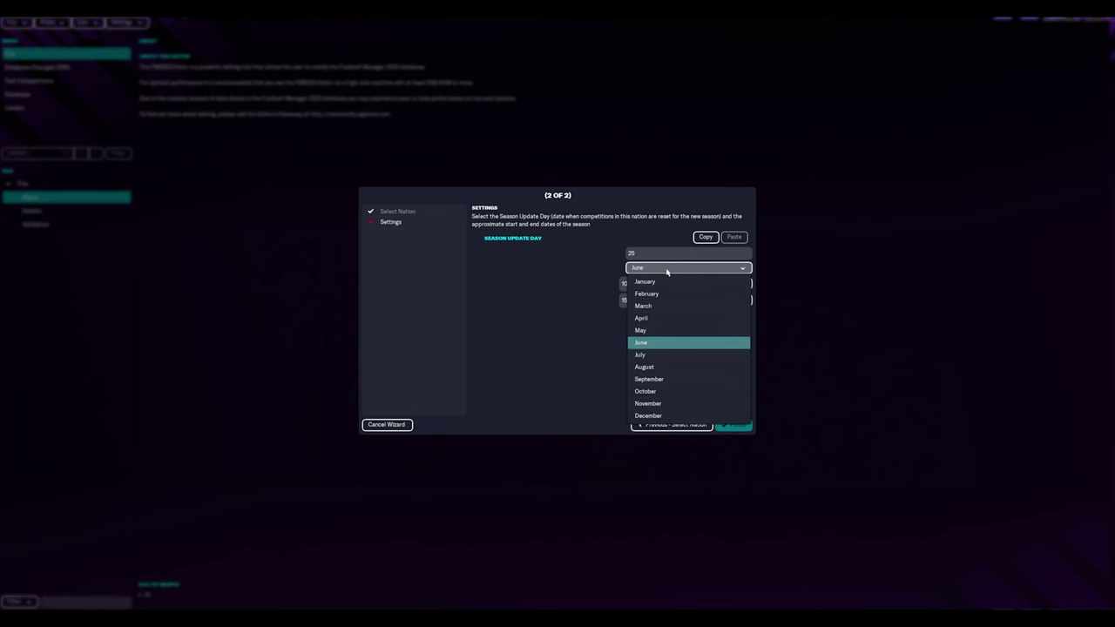
left_click(667, 270)
left_click(622, 283)
type("29/7/2022")
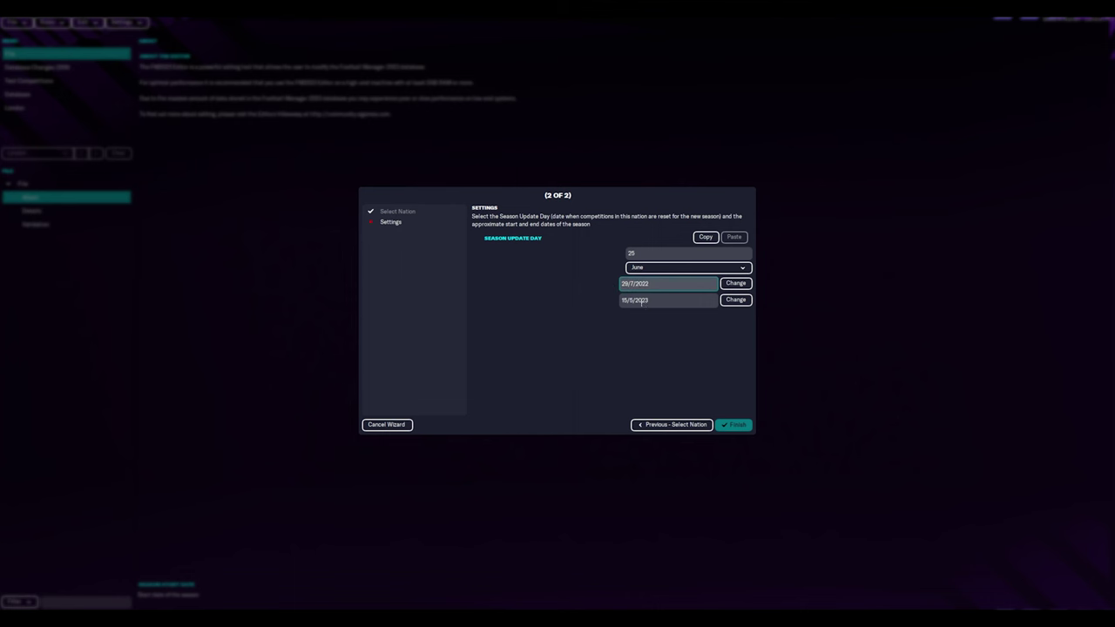
left_click(623, 300)
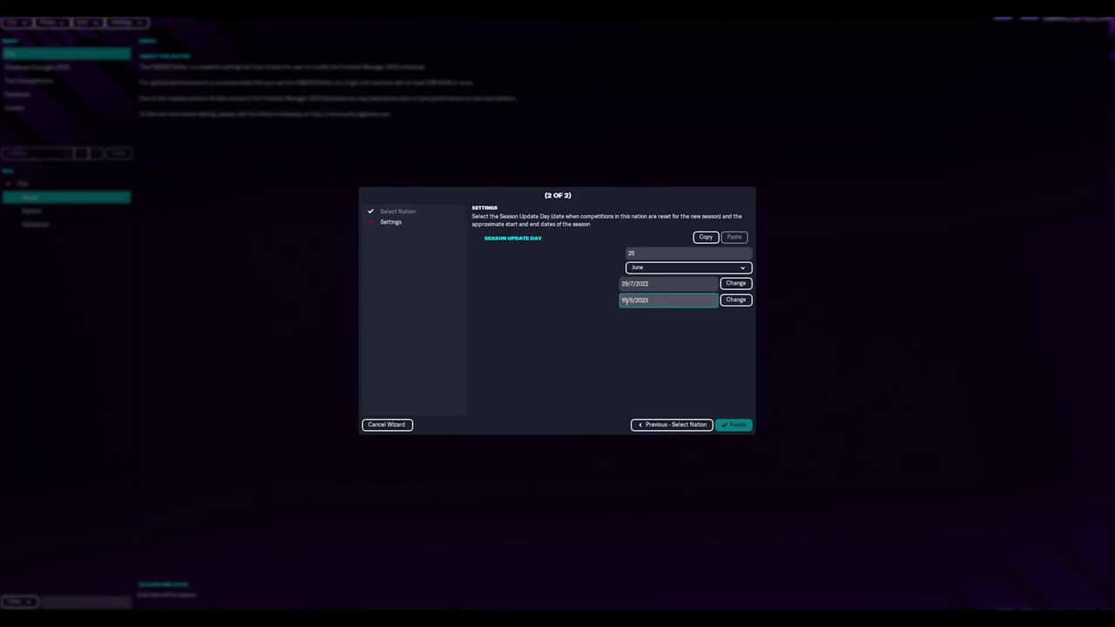
left_click(621, 371)
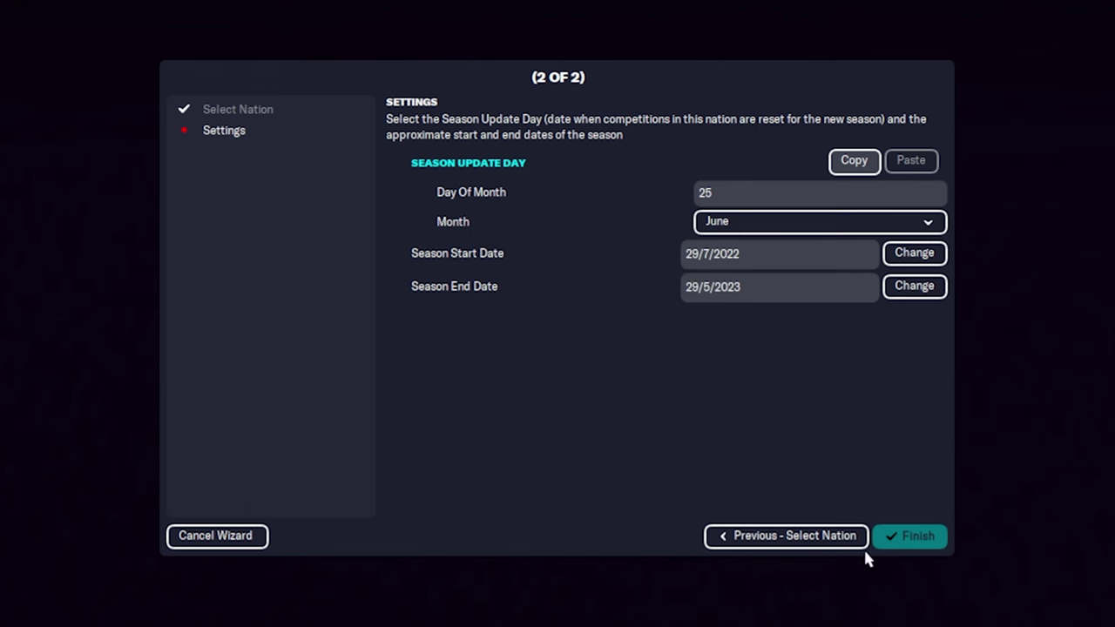
left_click(928, 537)
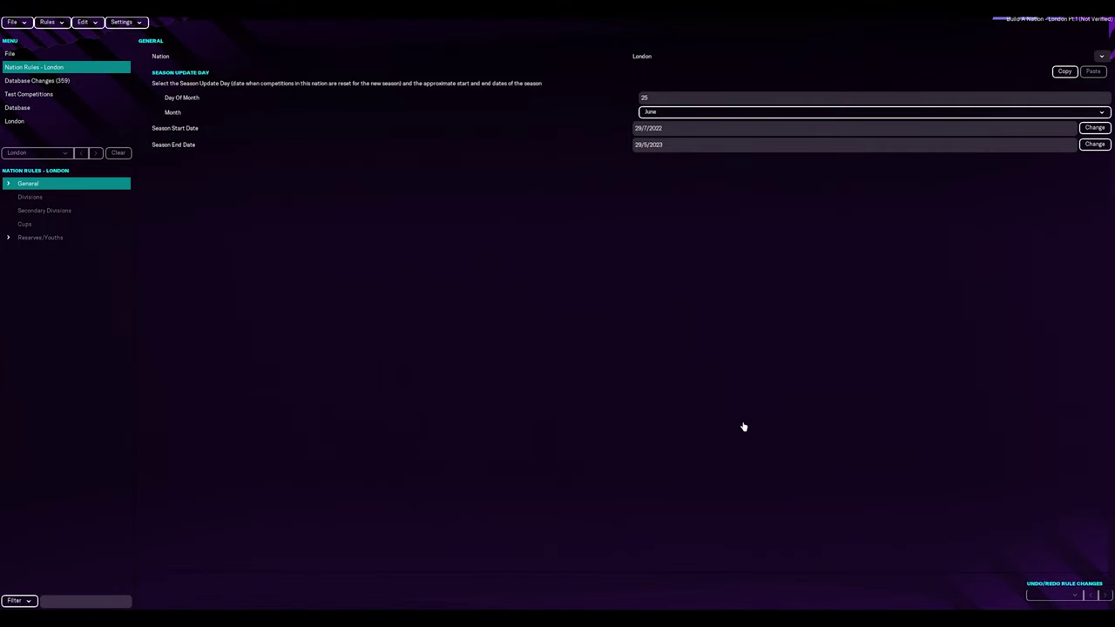